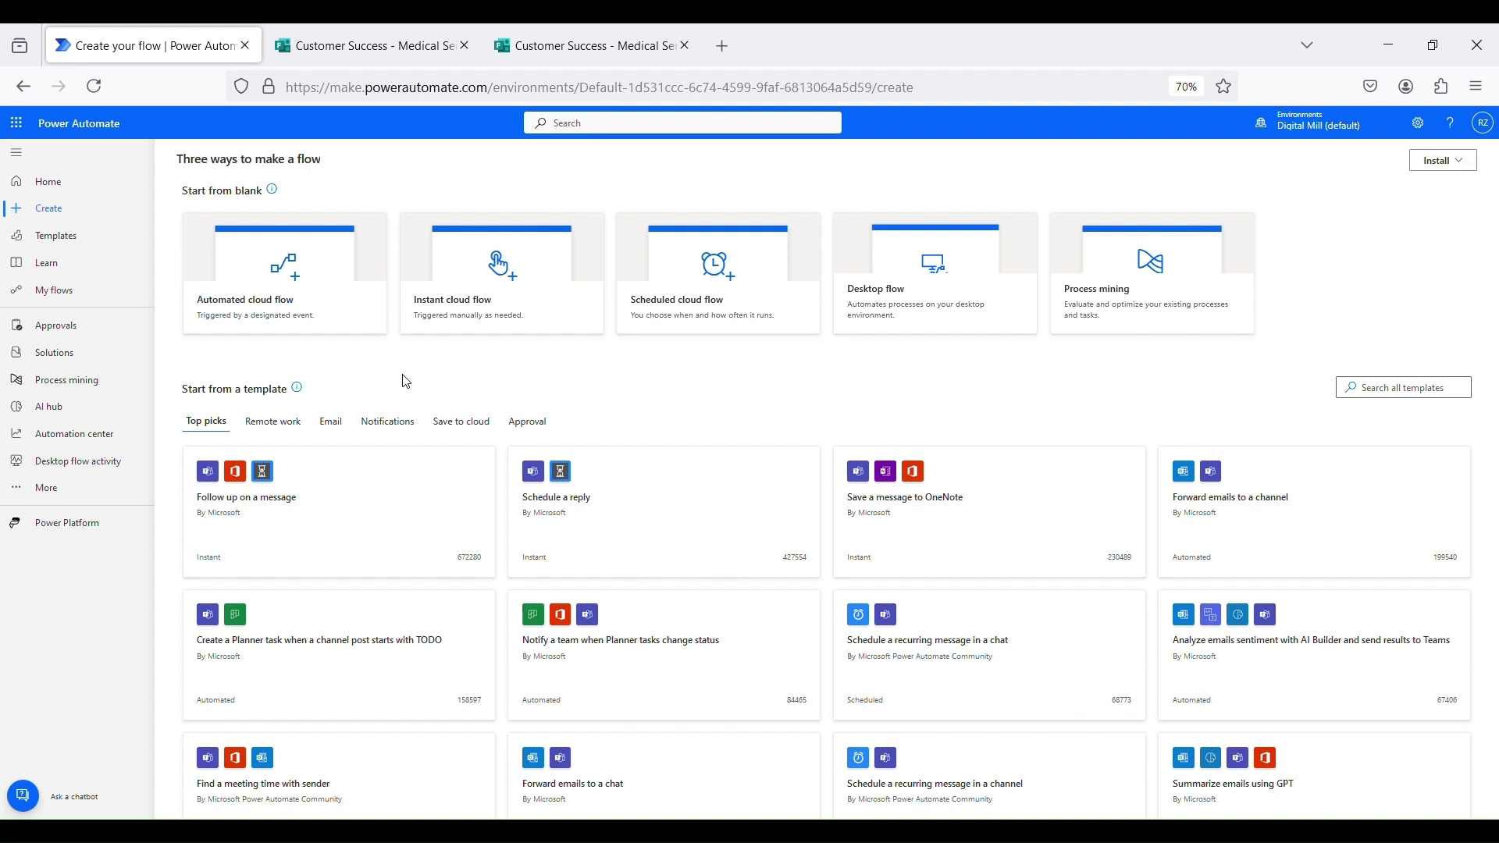
Open the Customer Success - Medical Services form, note its Email Address question, and return to Power Automate
left_click(365, 40)
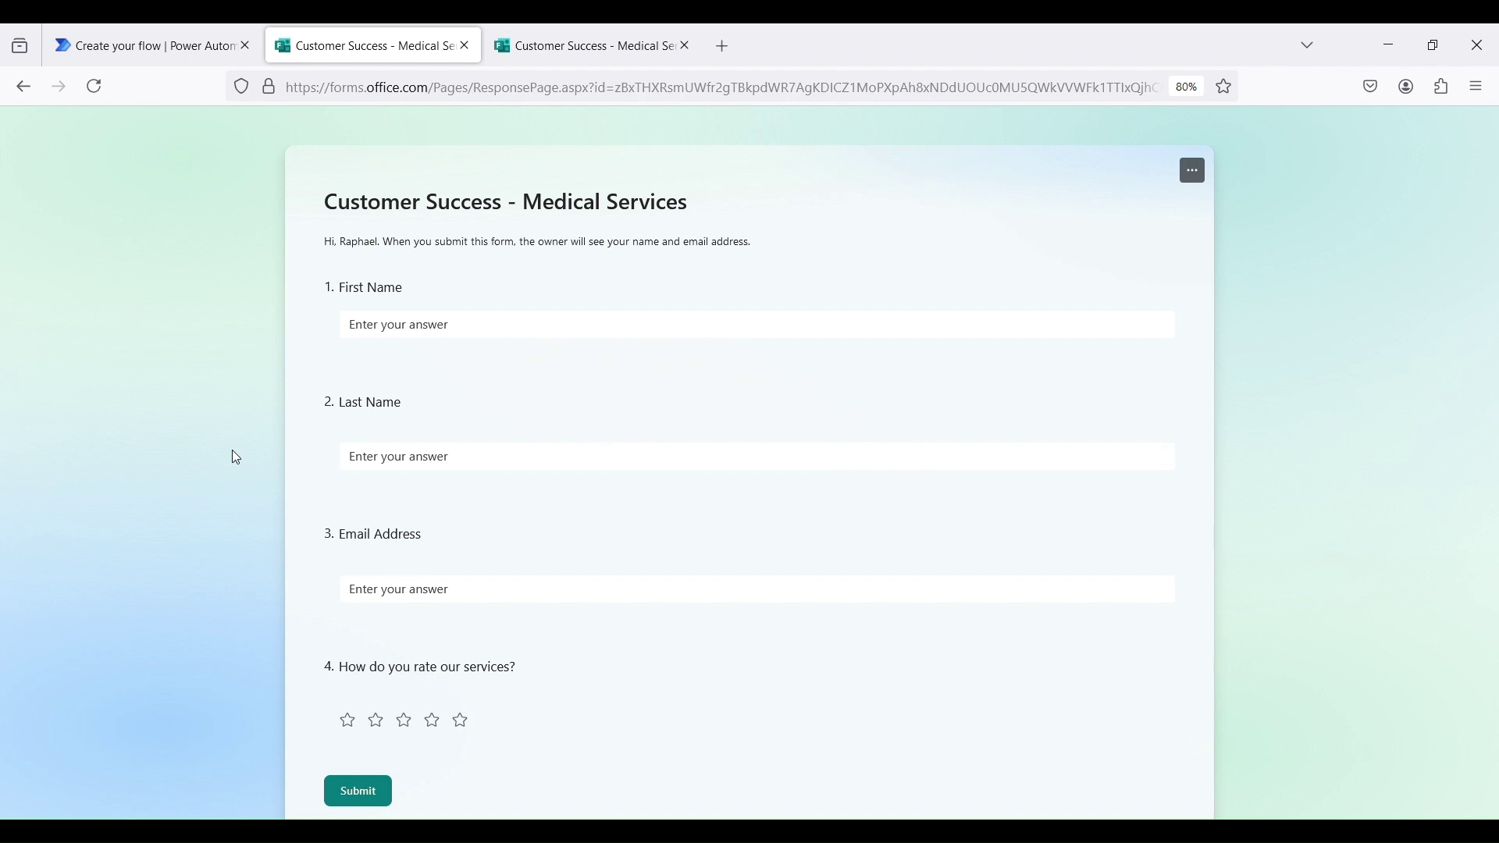
left_click_drag(332, 531, 464, 536)
left_click(465, 536)
left_click(235, 45)
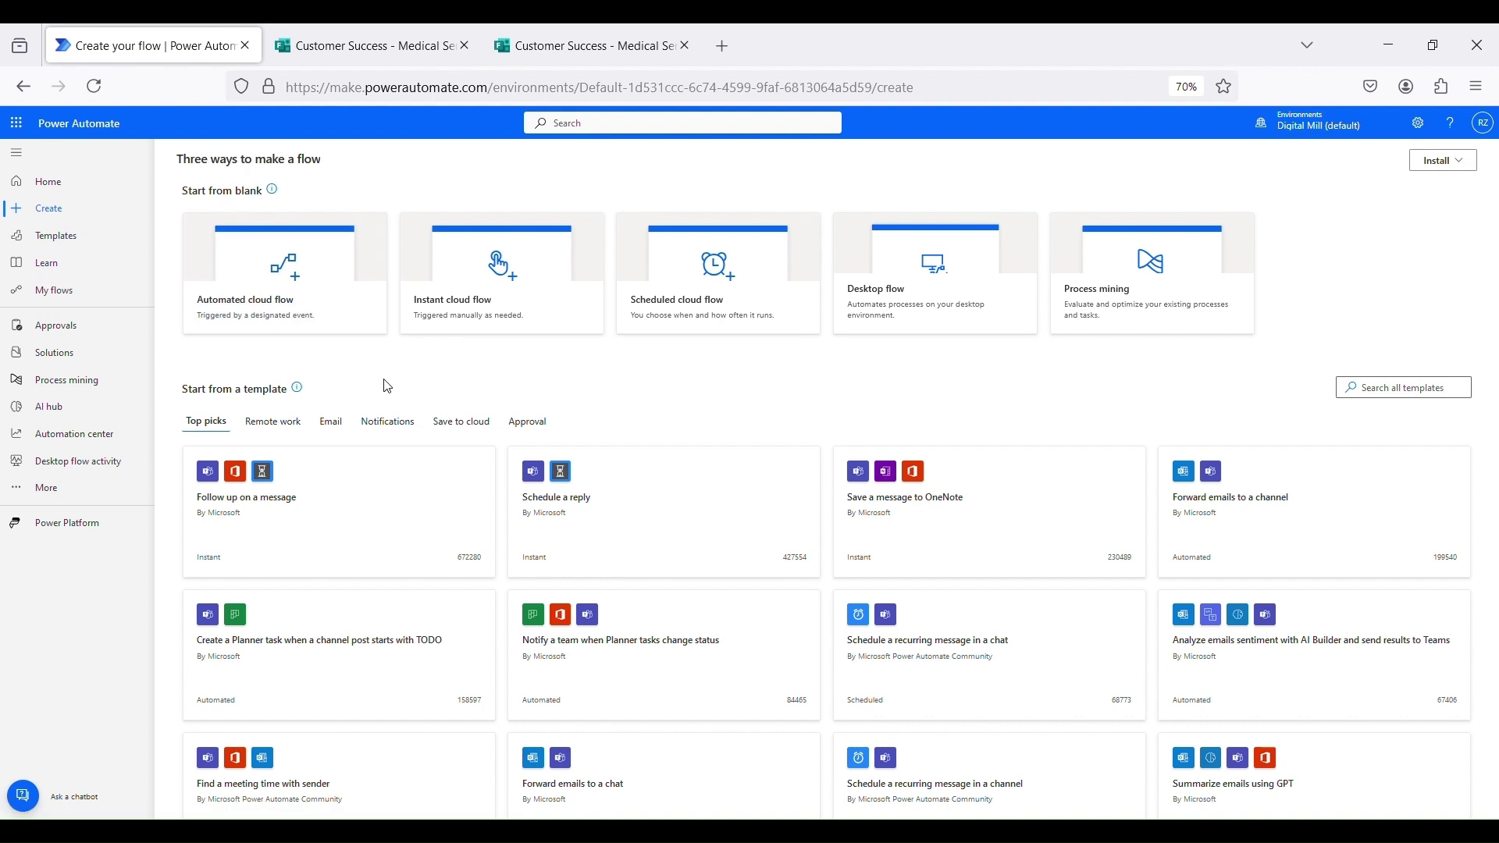
Start an automated cloud flow named 'dynamic content' with the Forms 'When a new response is submitted' trigger
left_click(340, 317)
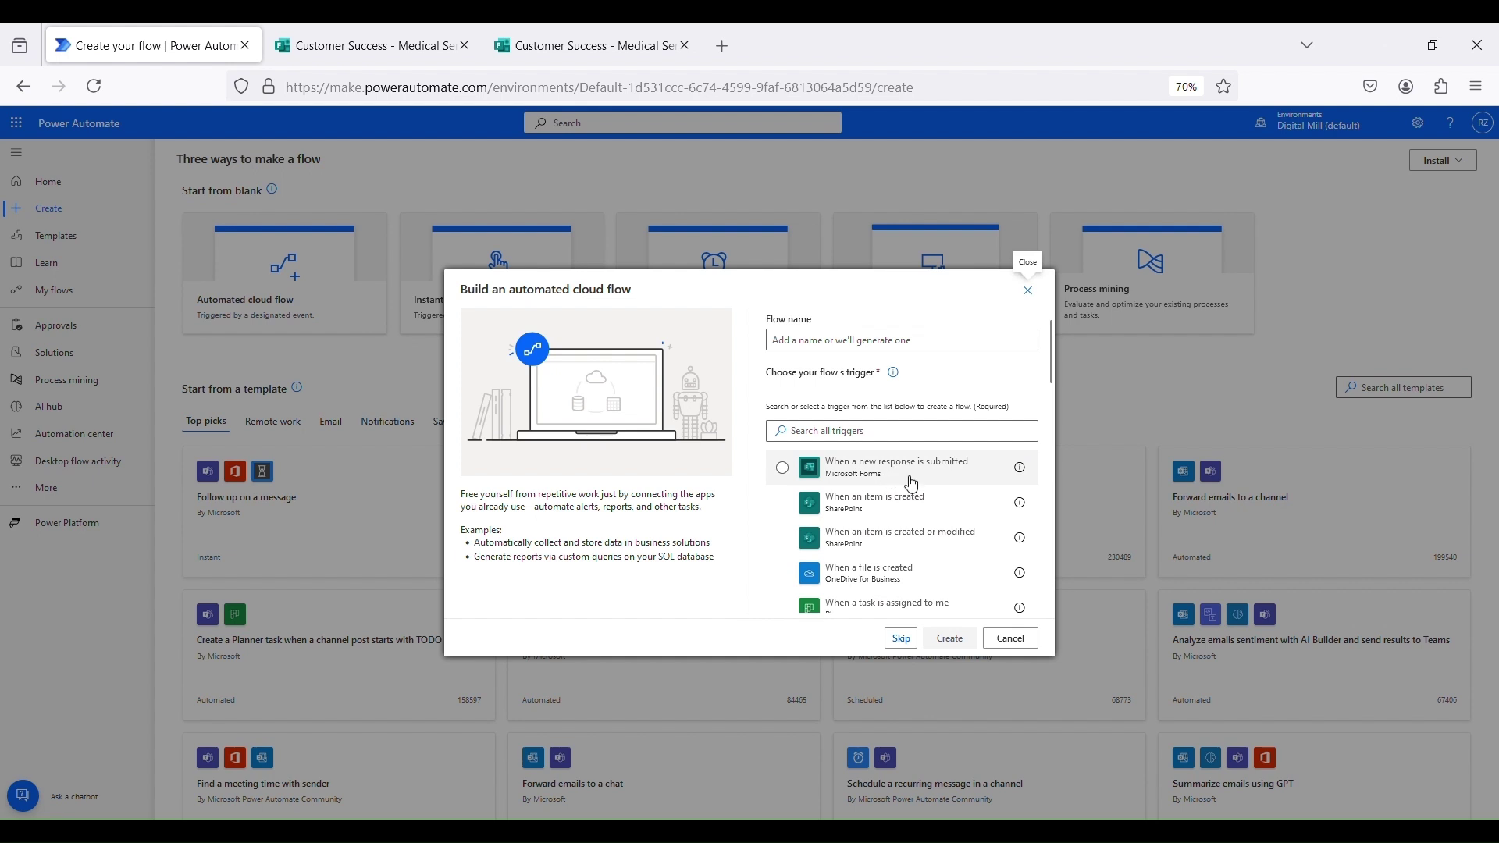
left_click(880, 480)
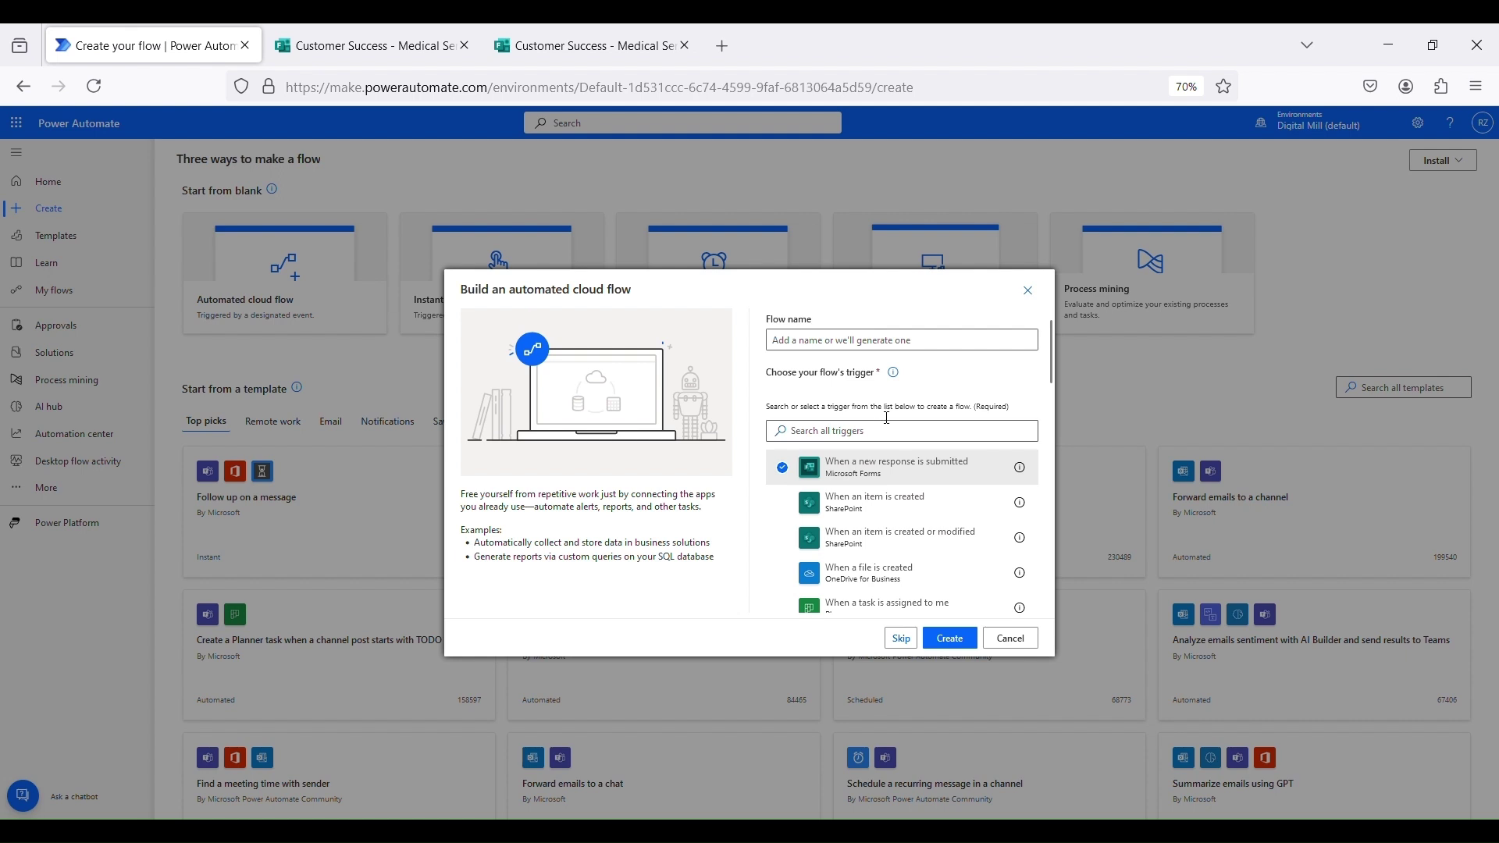
left_click(876, 345)
type("dynamic content")
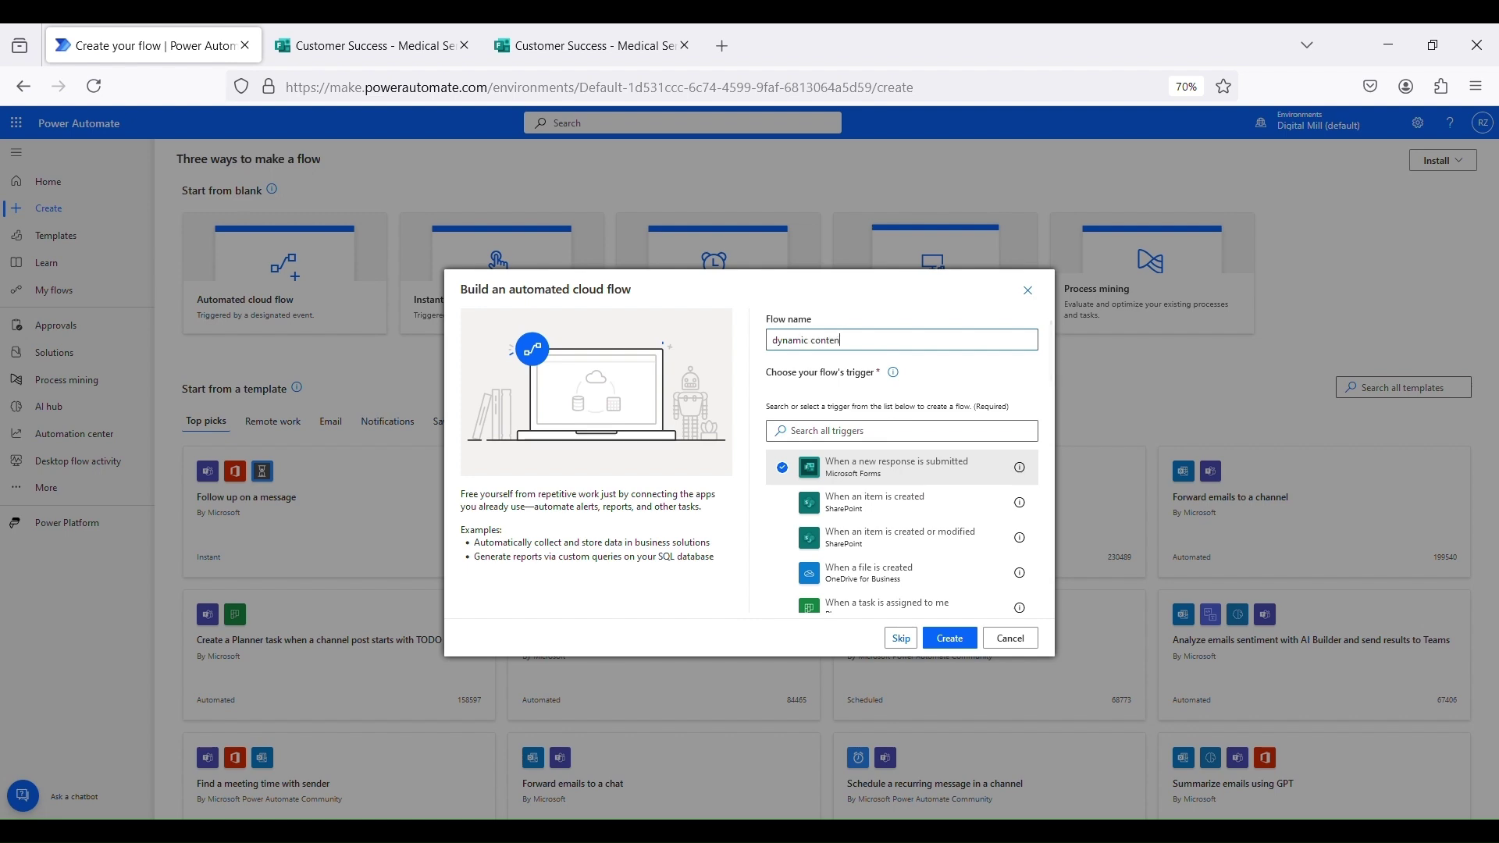
Create the 'dynamic content' flow and reload it in the classic designer without saving
left_click(957, 638)
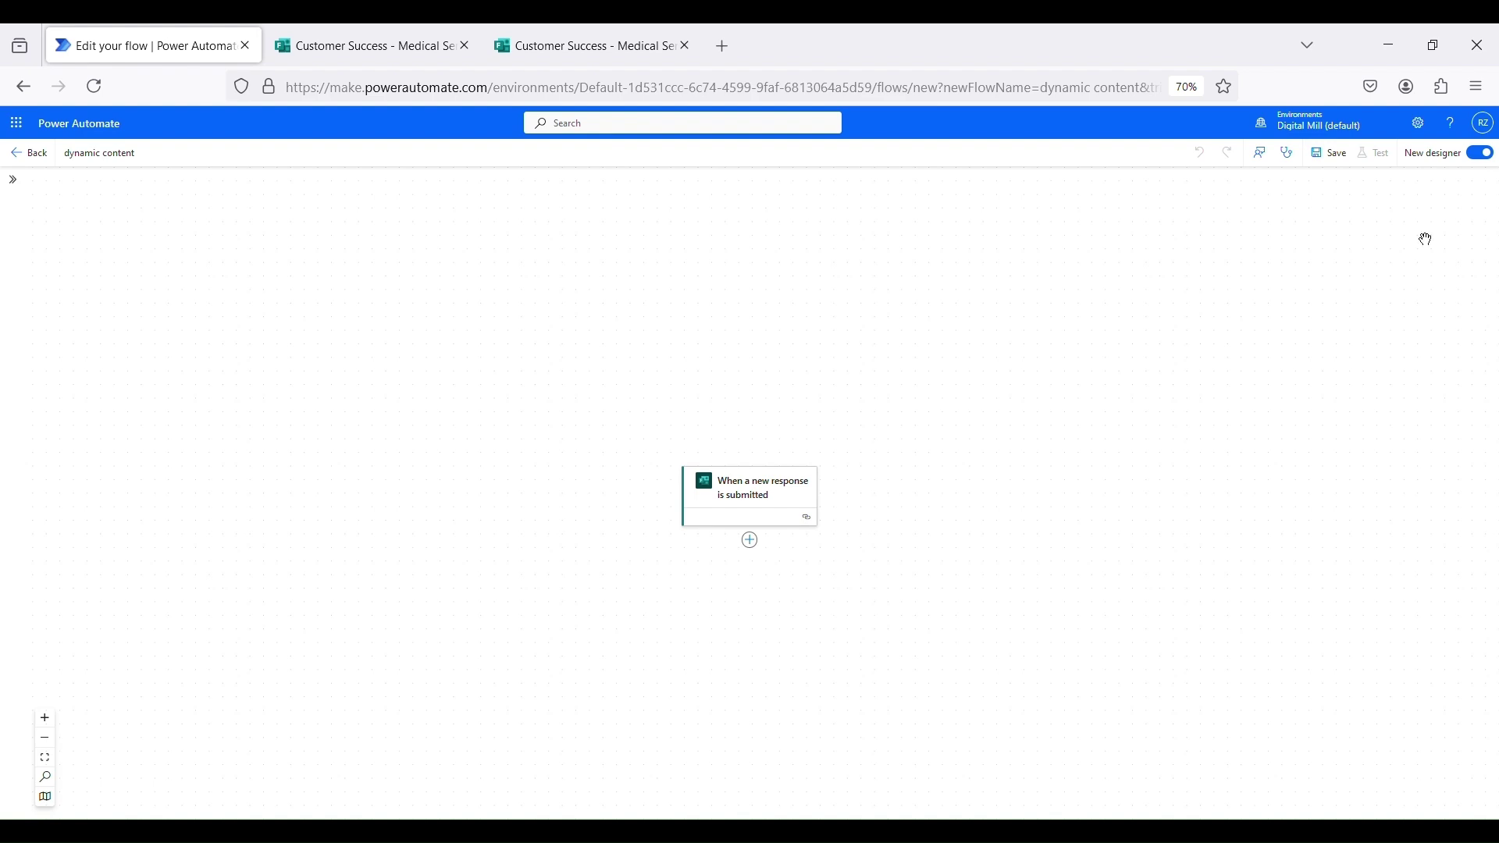
left_click(1490, 155)
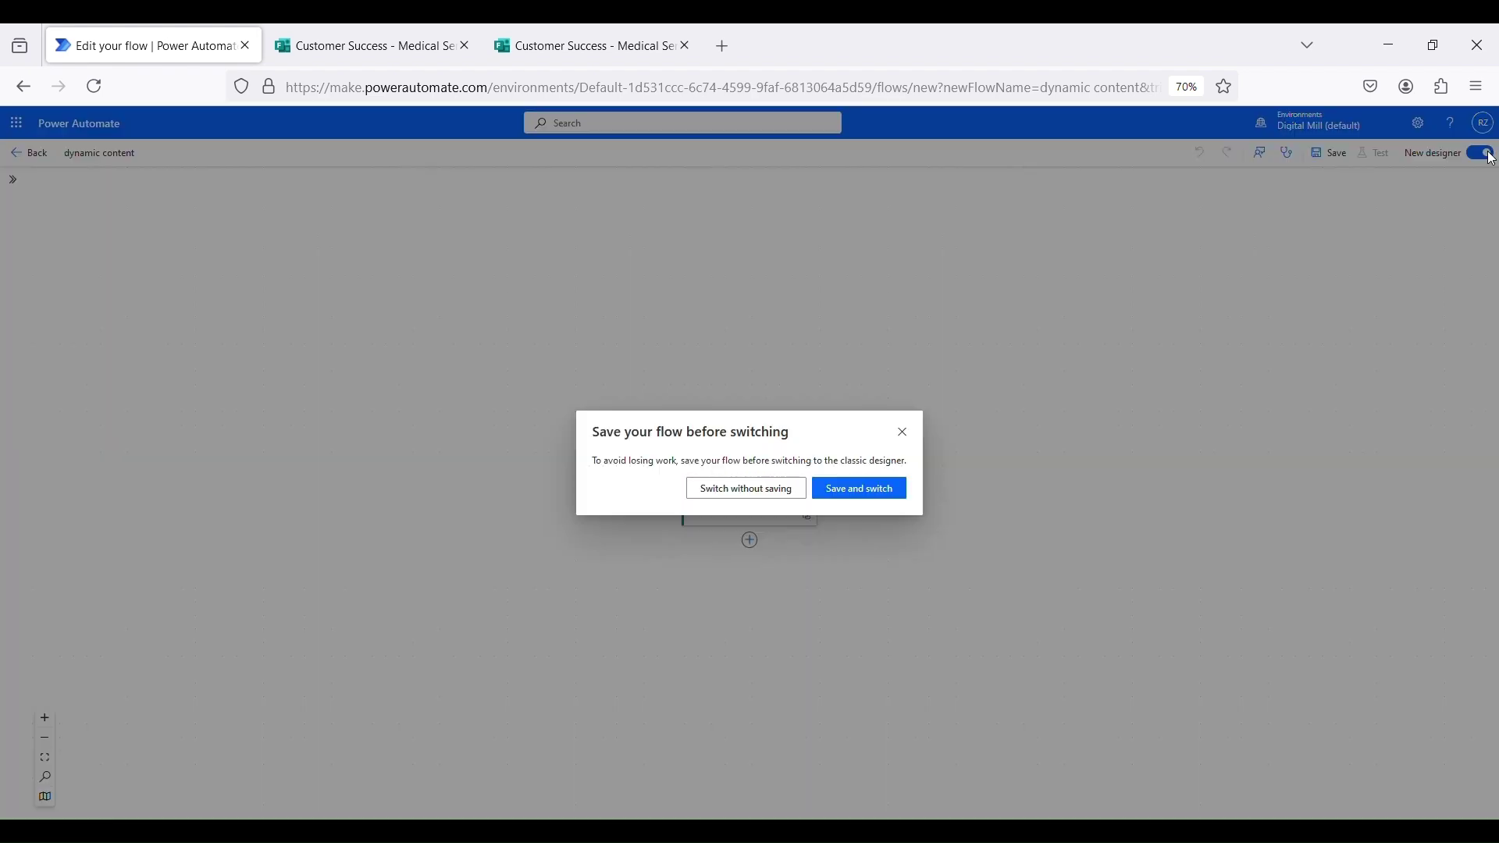
left_click(754, 492)
left_click(846, 517)
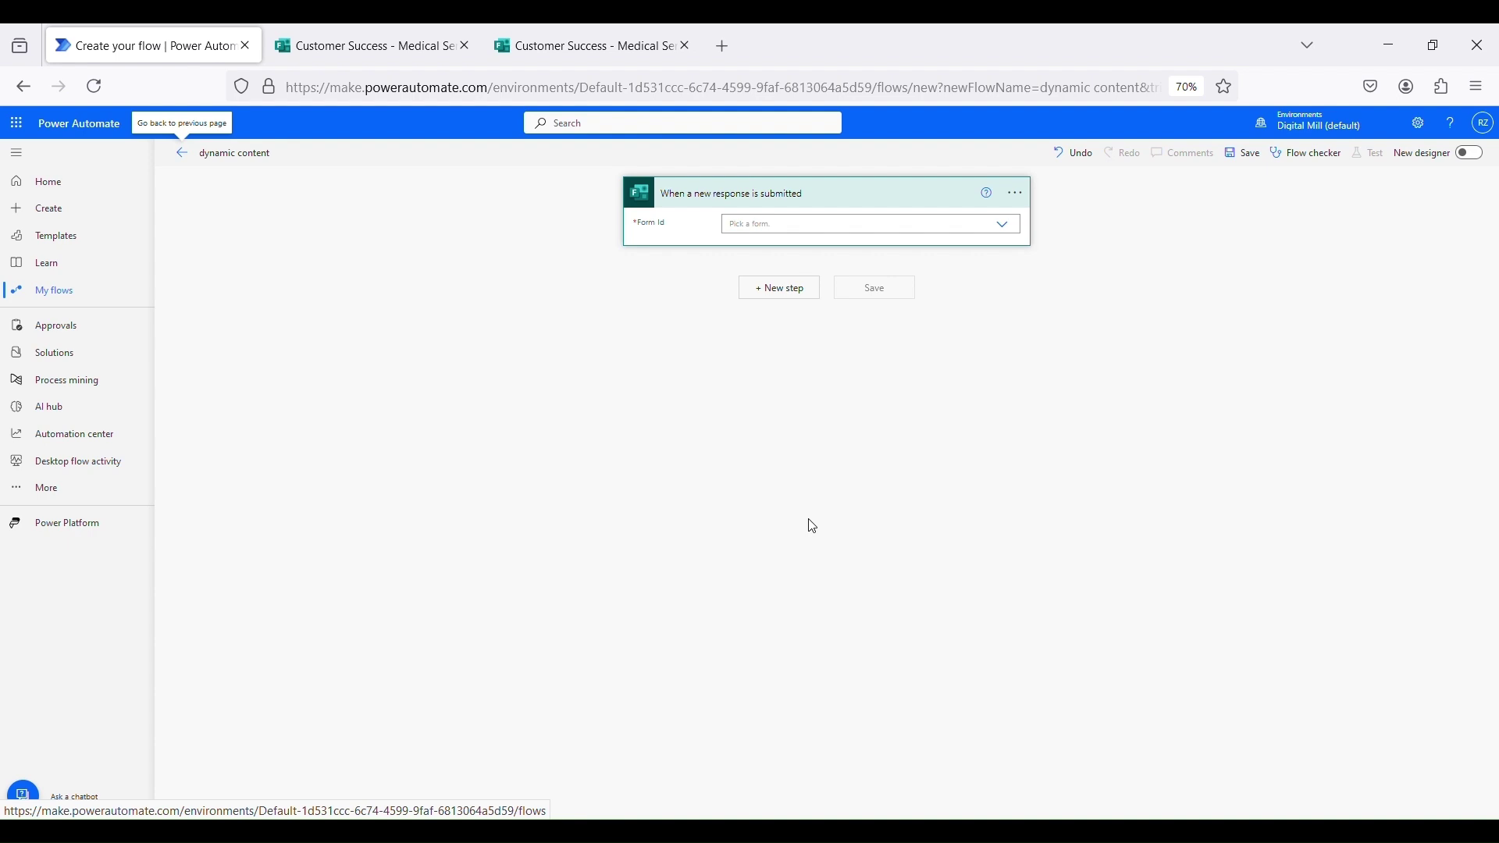
Set the trigger's Form Id to Customer Success - Medical Services and add a new step
left_click(1012, 228)
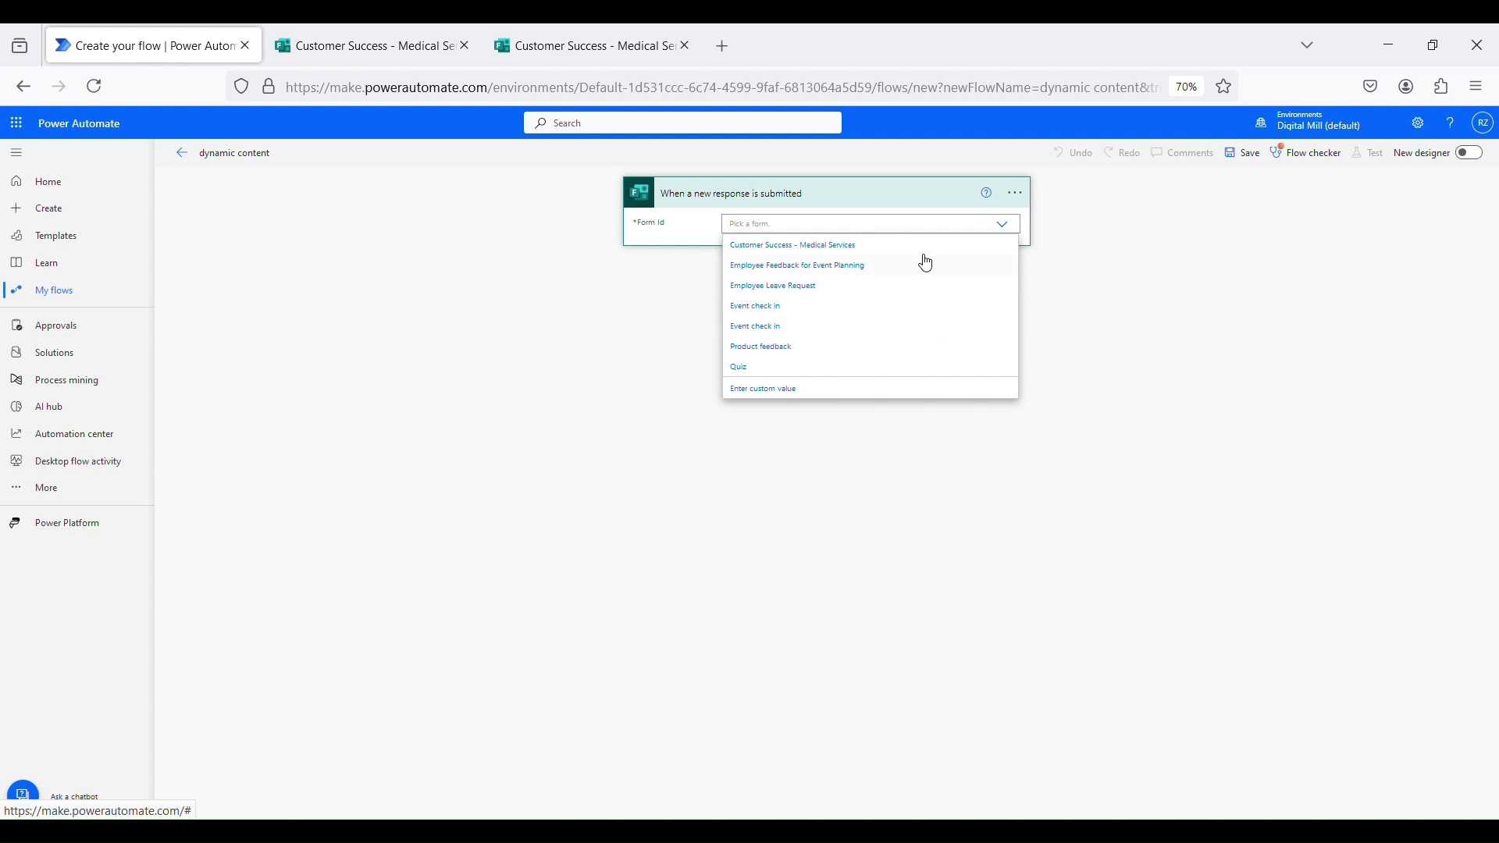
left_click(781, 246)
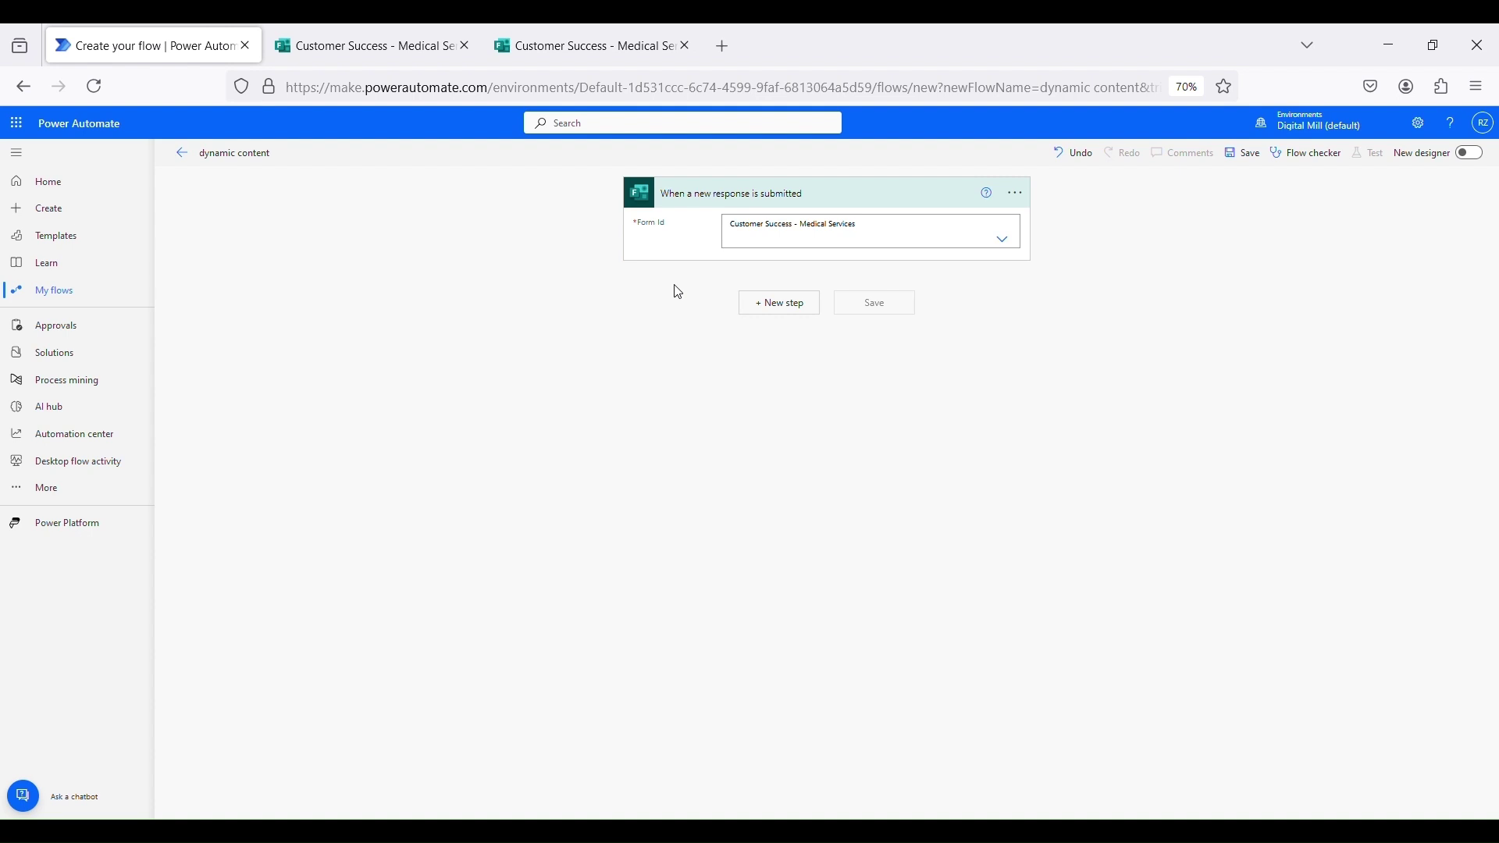
left_click(751, 309)
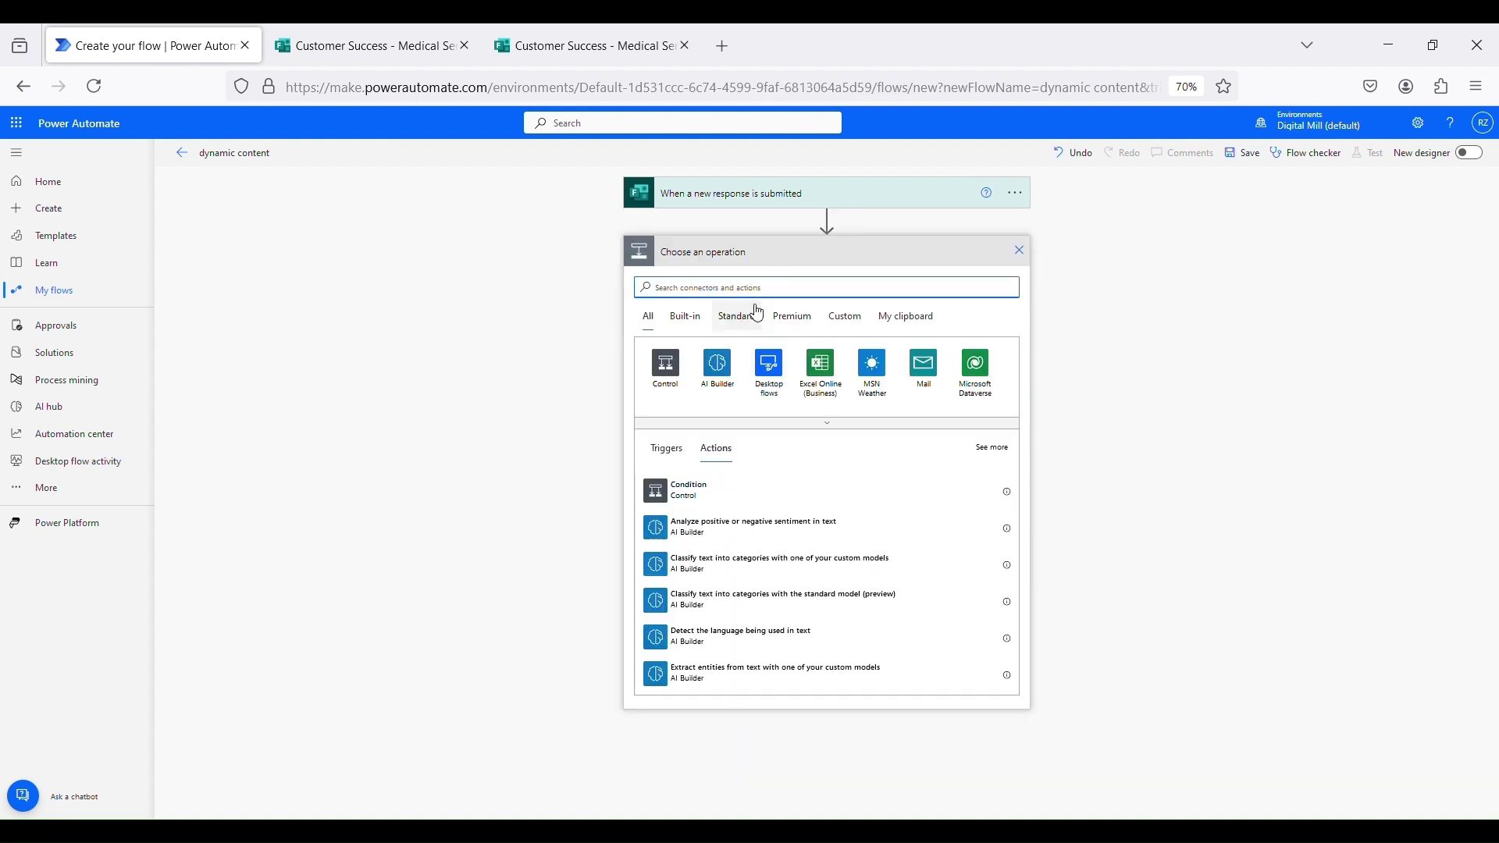
Add a Get response details action with Form Id Customer Success - Medical Services
type("get r")
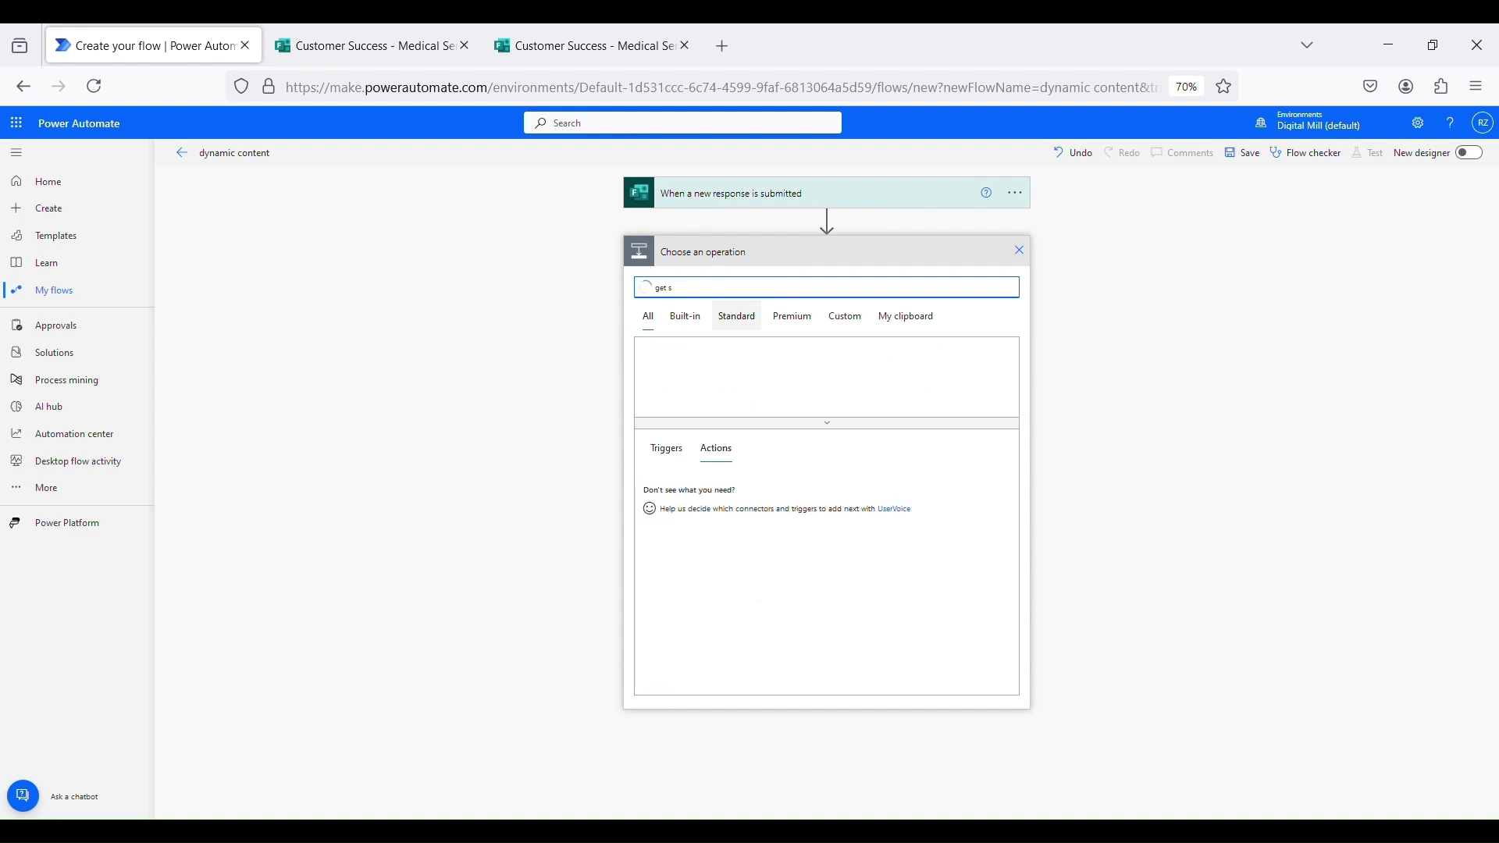
type("espo")
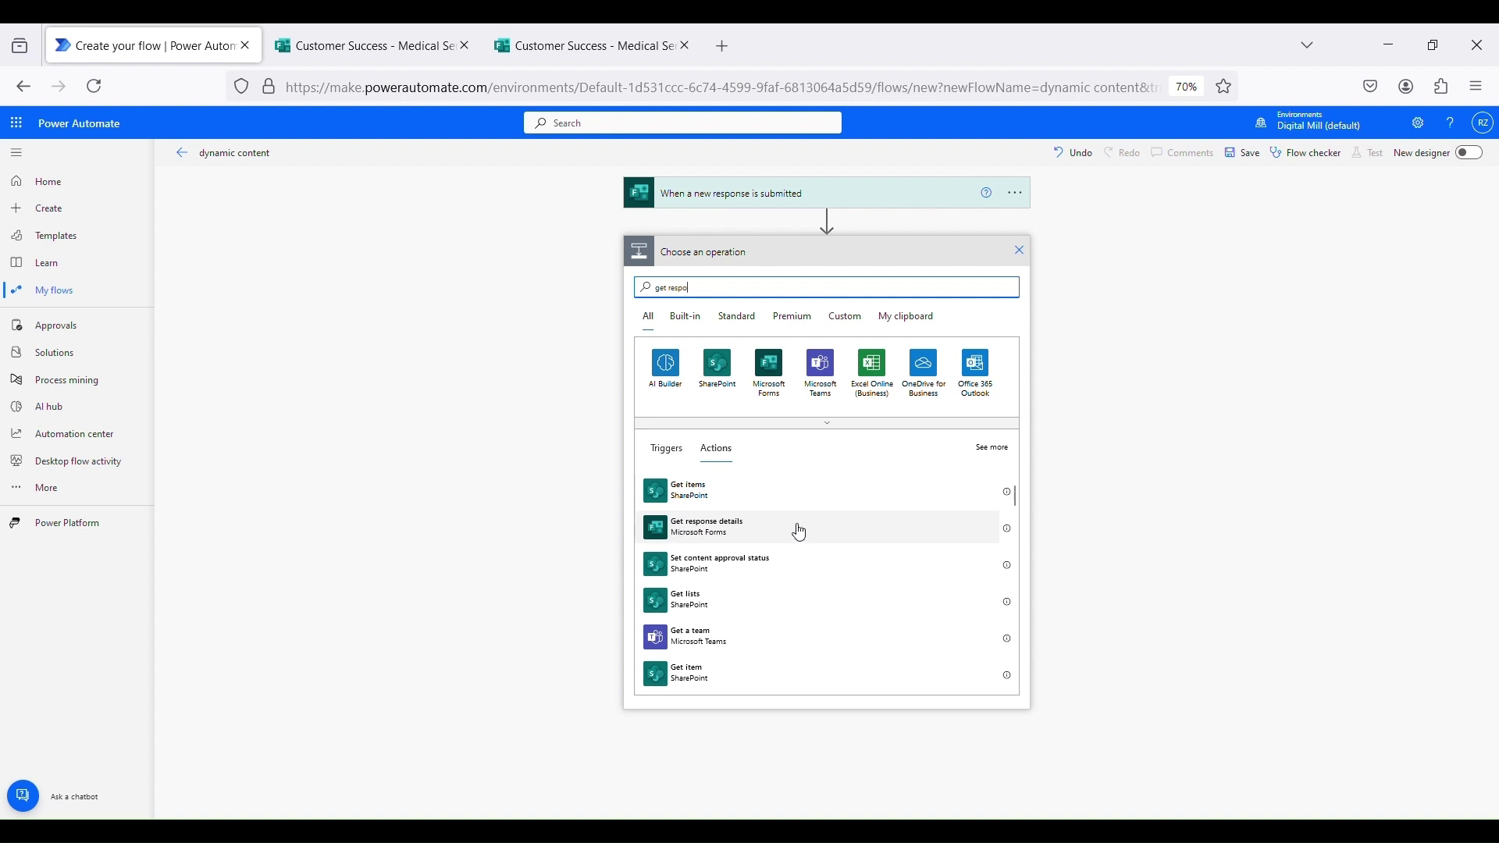
left_click(846, 532)
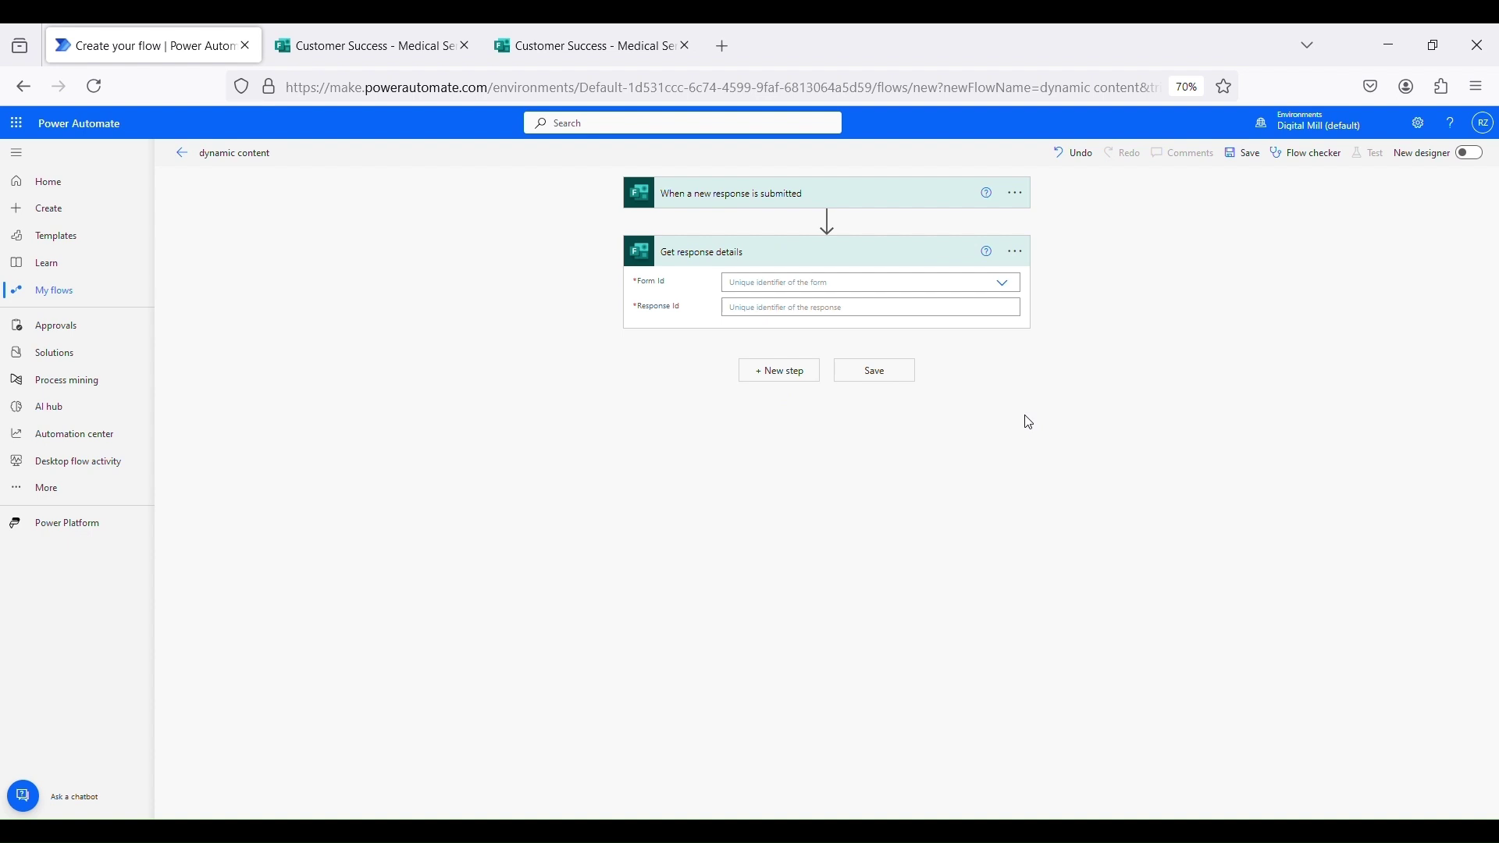
left_click(1008, 286)
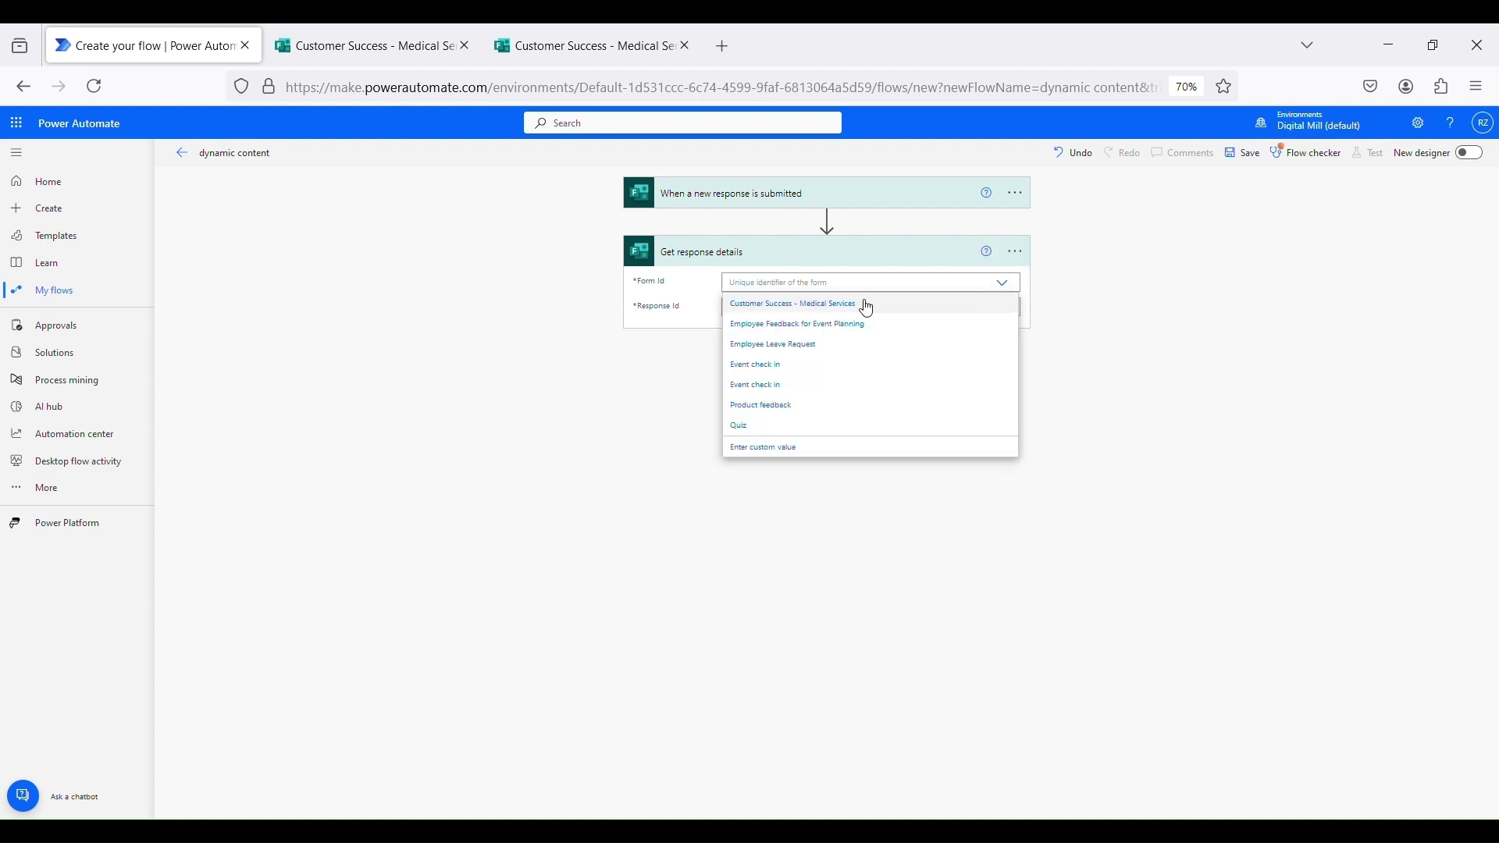
left_click(862, 305)
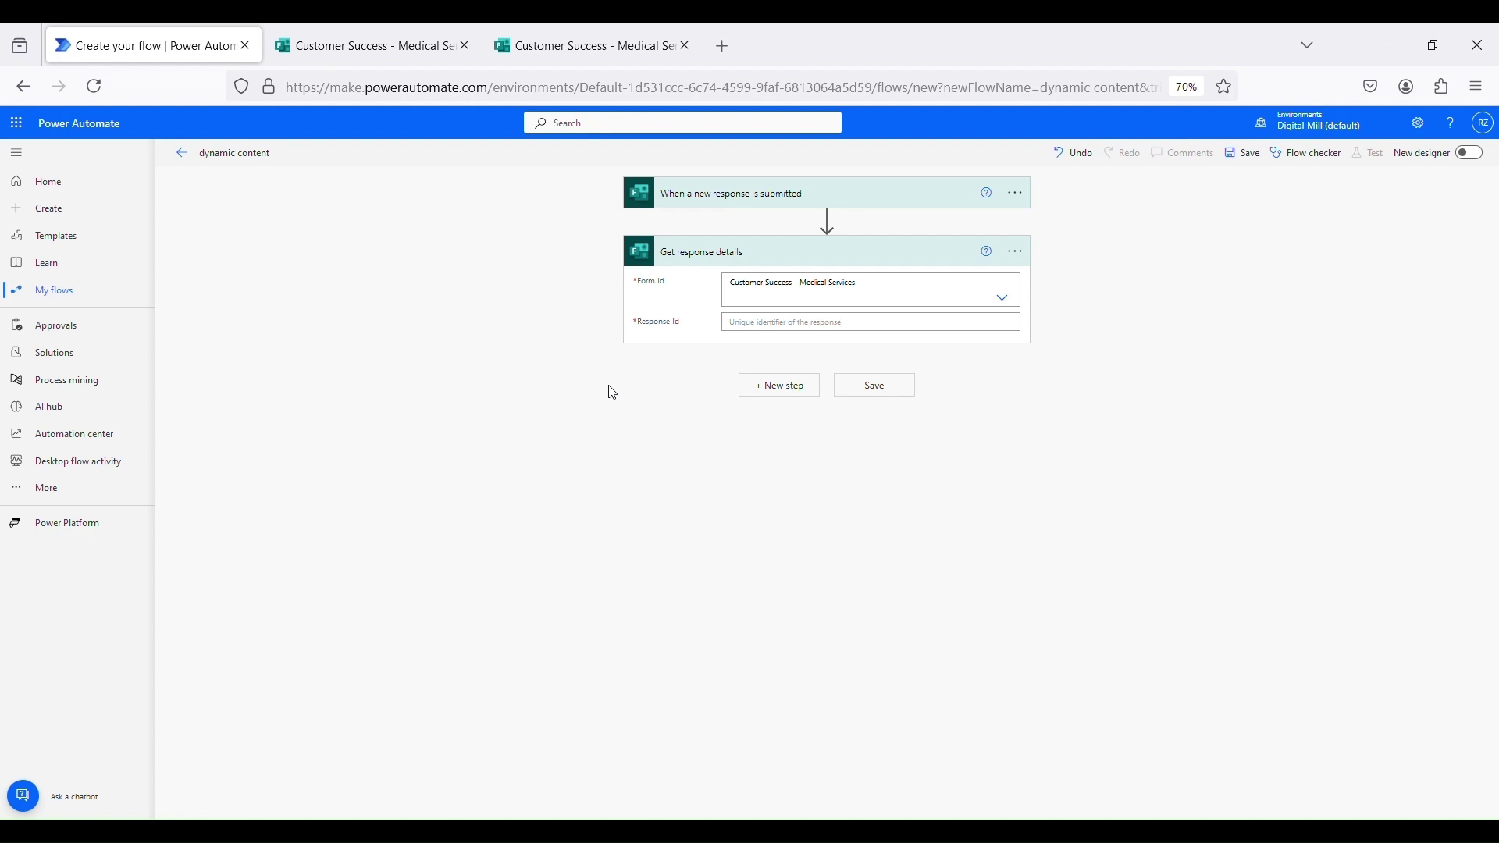
Enter 'dfasdfsa' as a test Response Id to show the valid-integer validation error
left_click(765, 332)
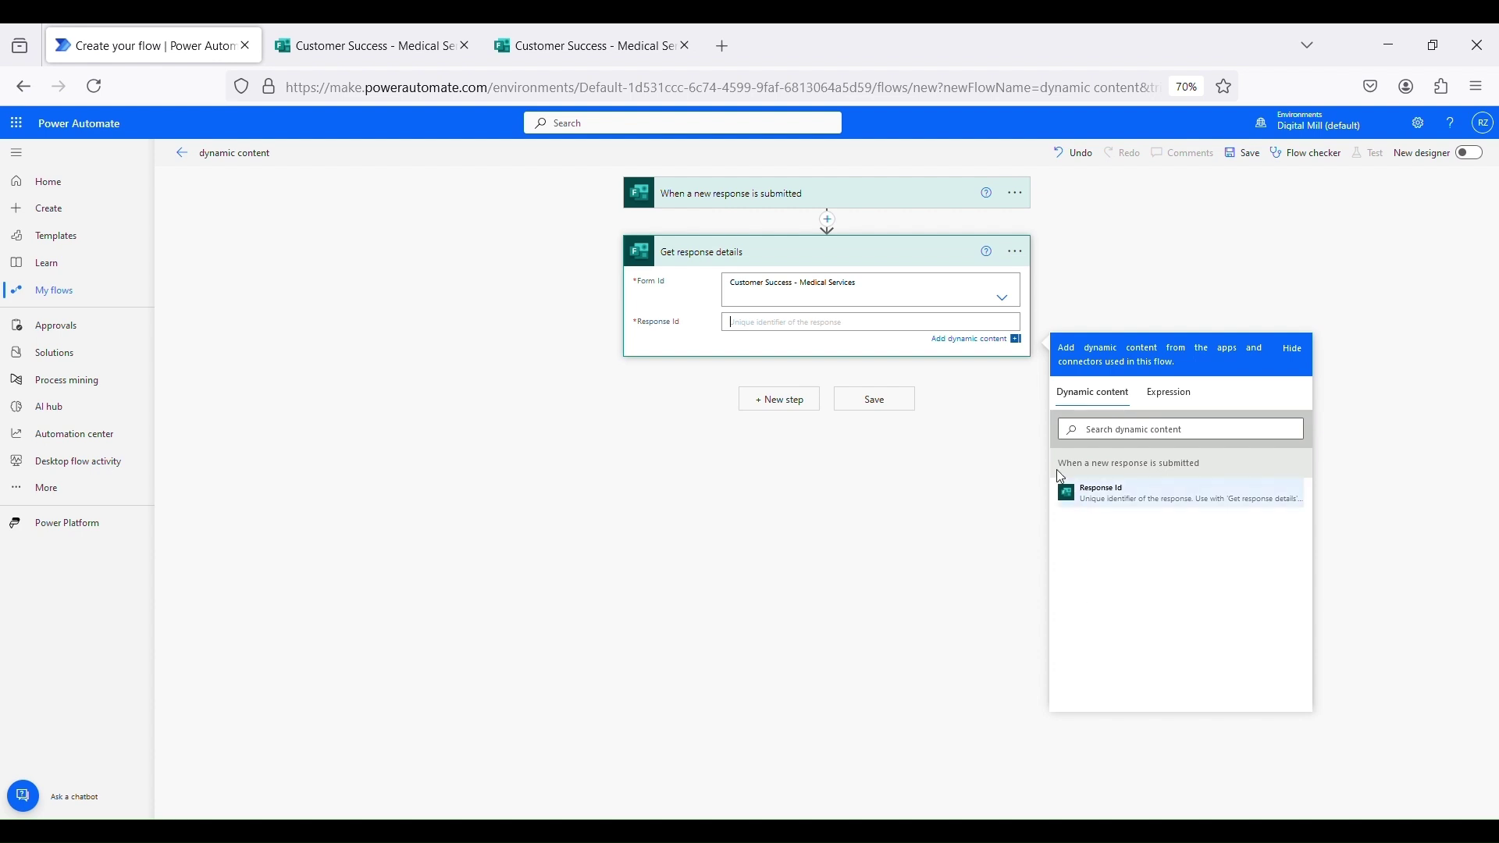
left_click_drag(1059, 463, 1208, 465)
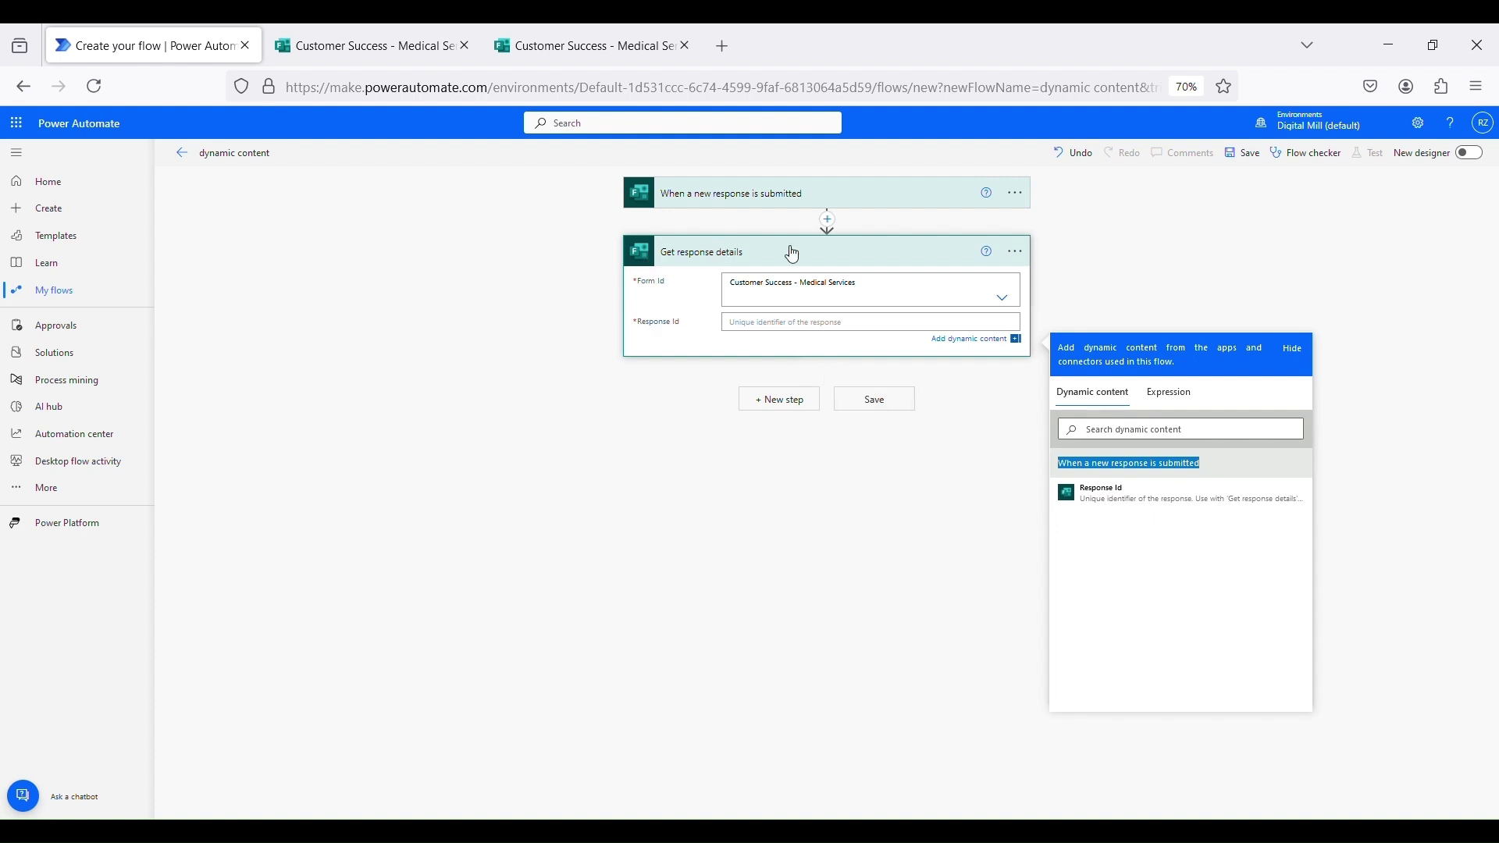
left_click(815, 332)
type("dfasdfsa")
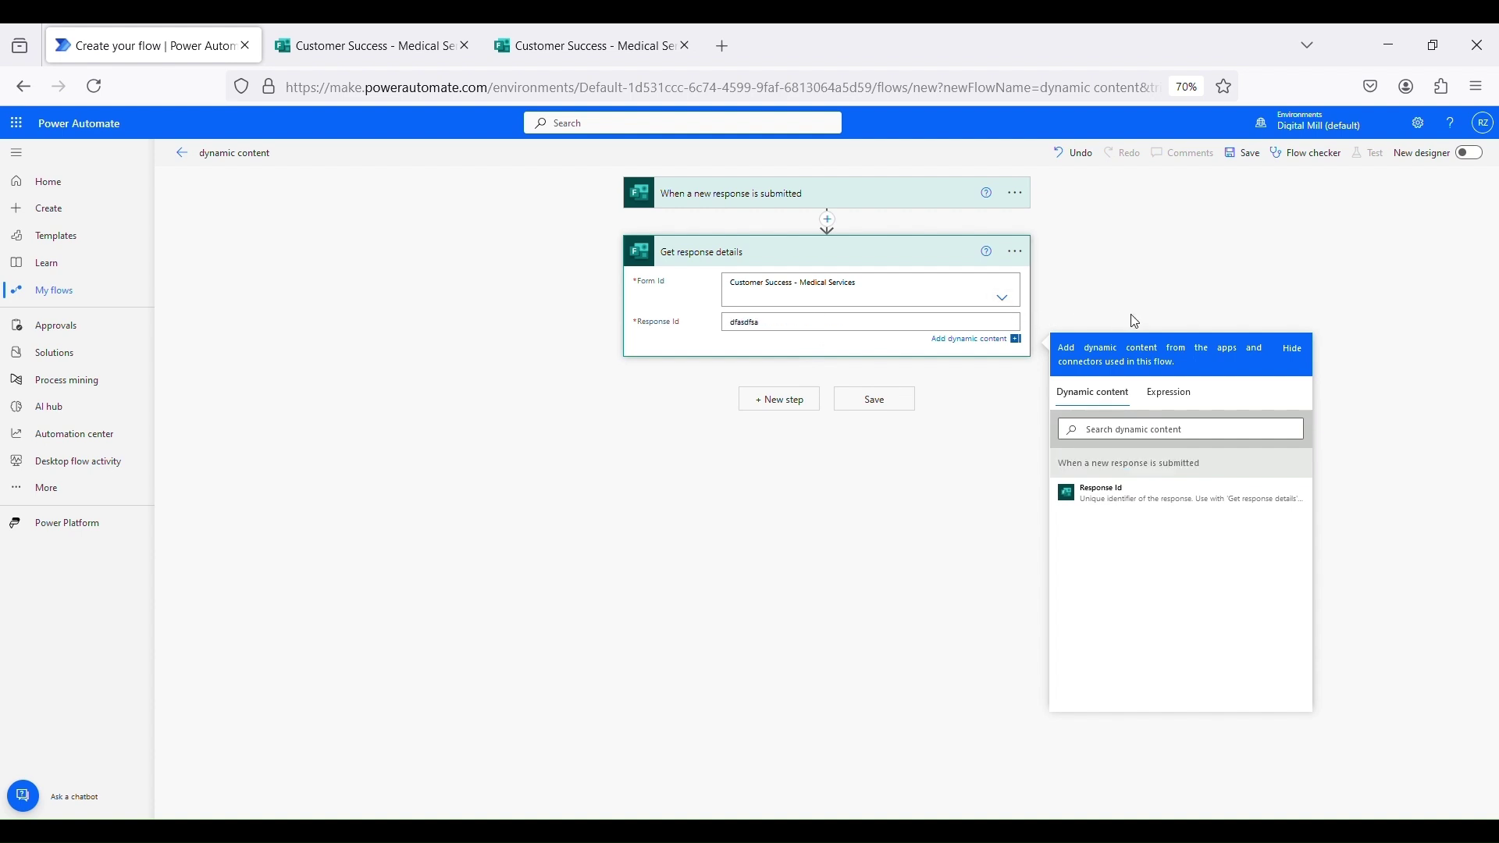
left_click(1119, 311)
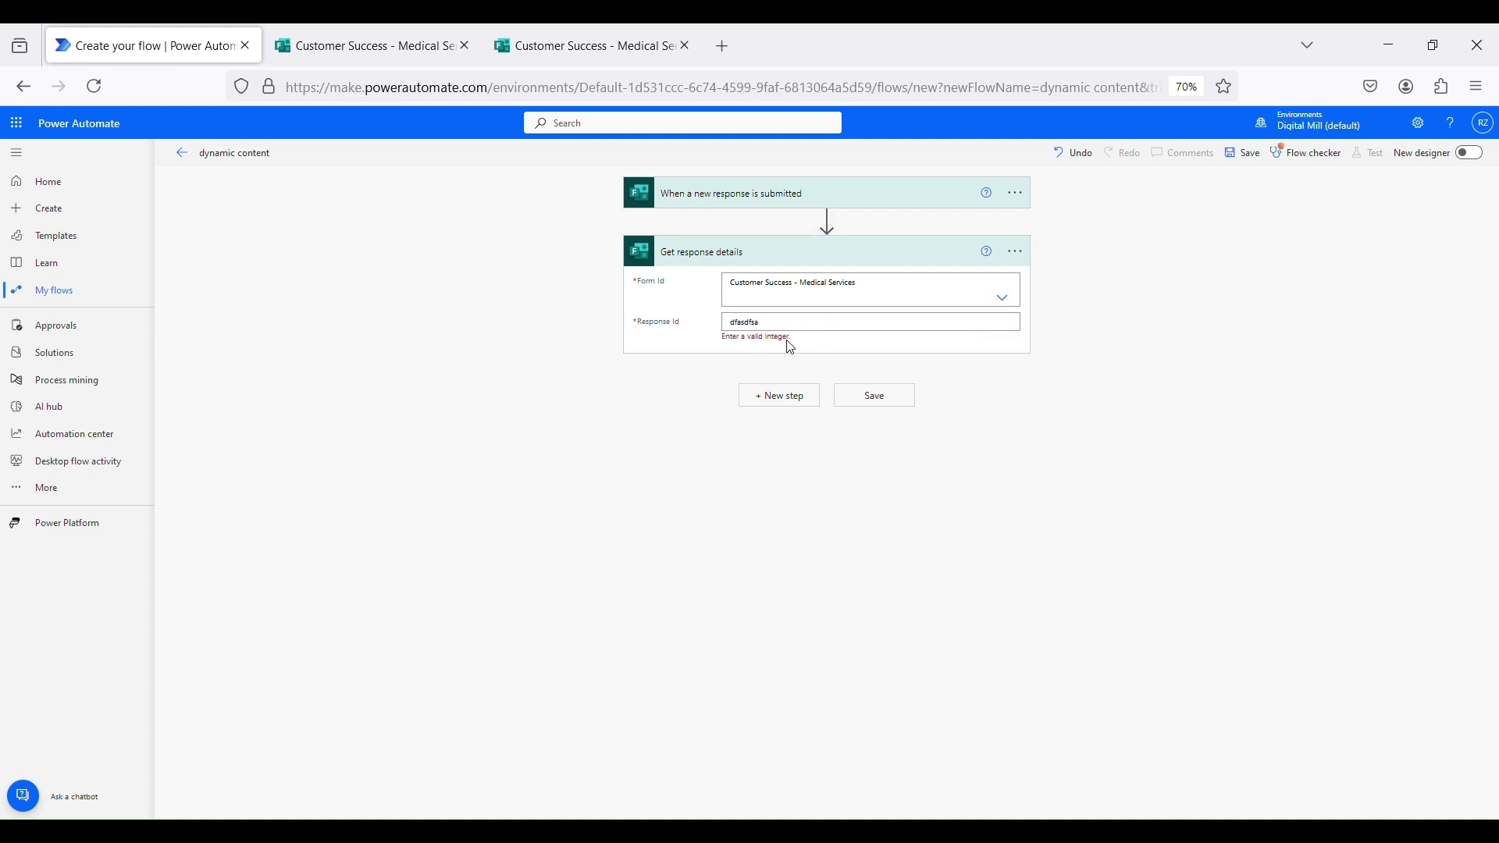
left_click_drag(754, 349, 798, 341)
left_click(804, 342)
Delete the invalid text and insert the trigger's Response Id dynamic token instead
double_click(784, 339)
left_click(816, 347)
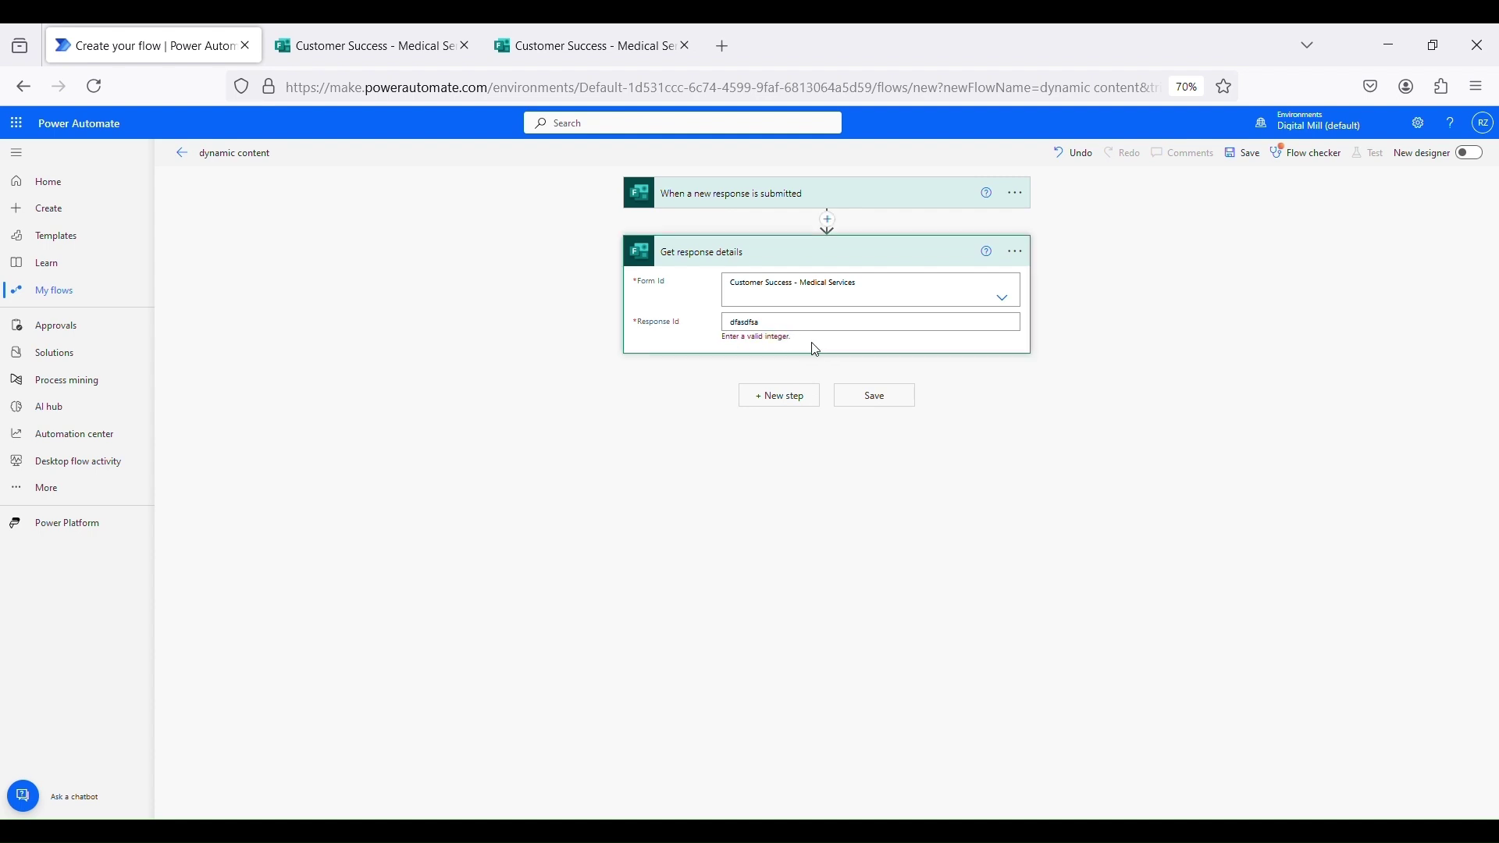
double_click(790, 331)
key("BackSpace")
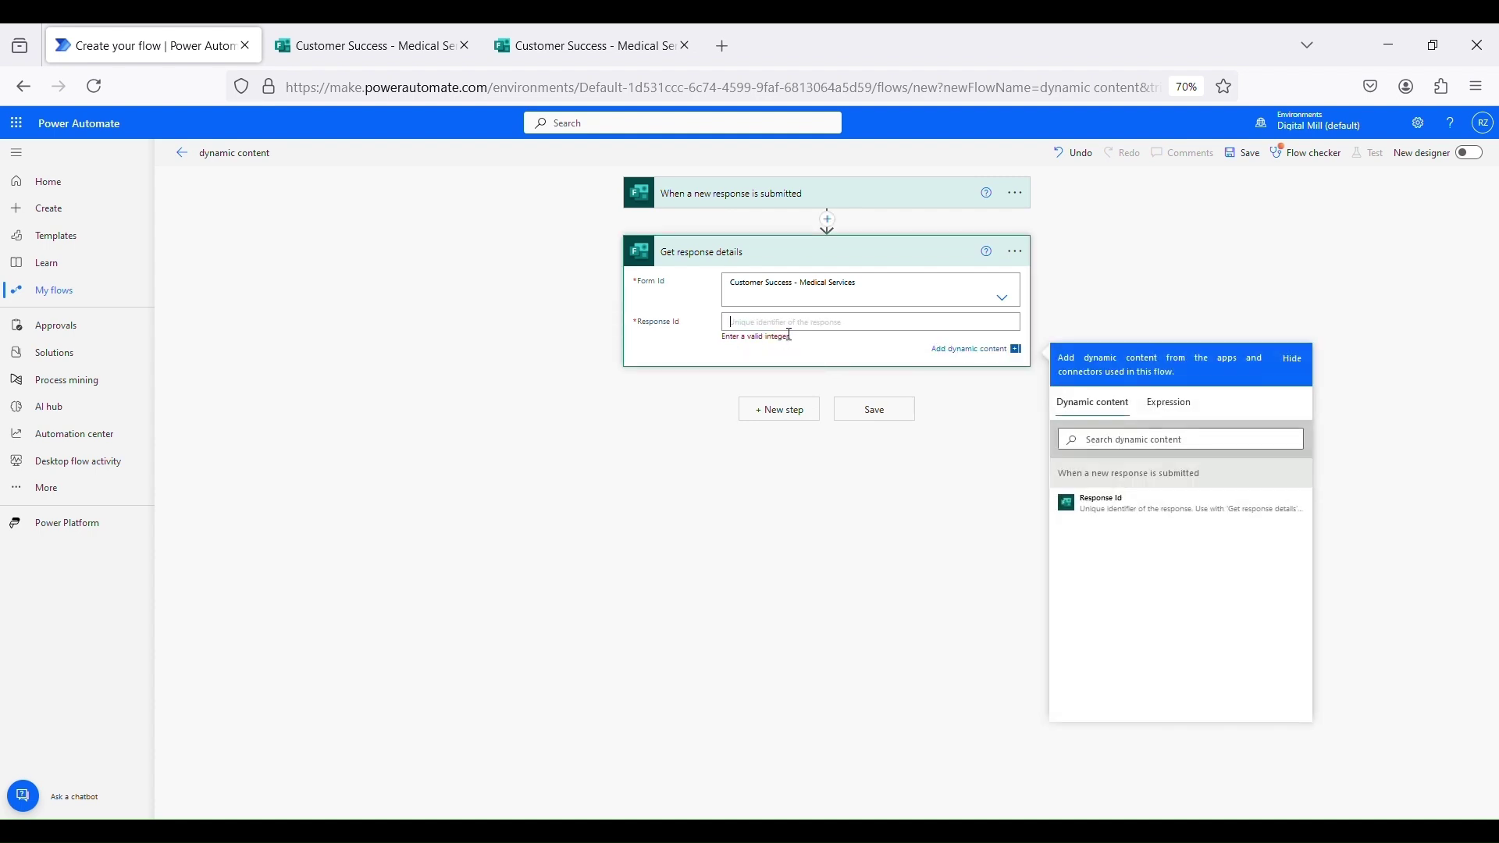
left_click(1151, 509)
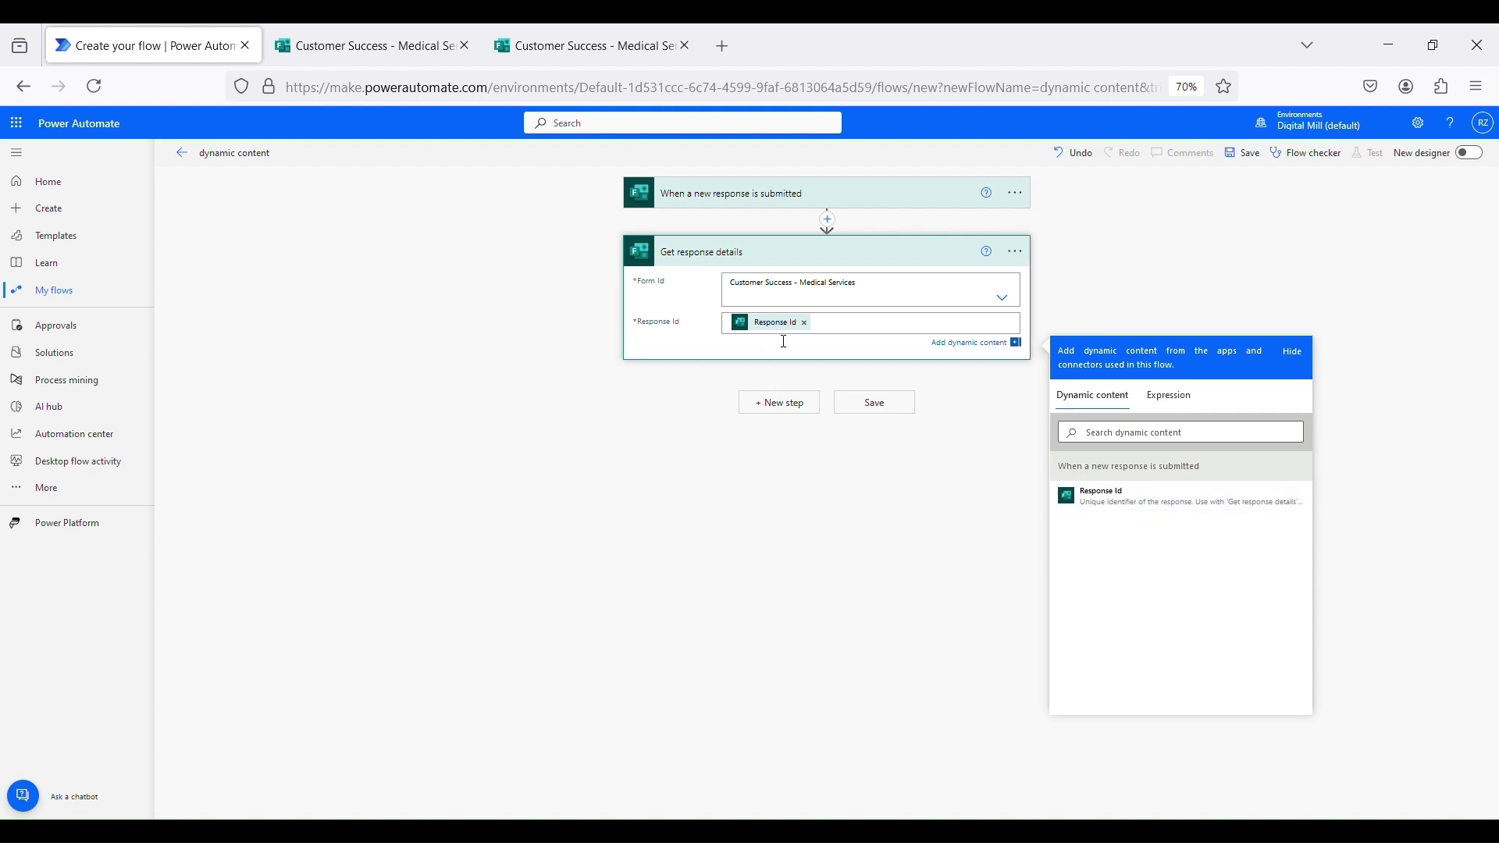
Add an Initialize variable action named 'email address' after Get response details
left_click(613, 423)
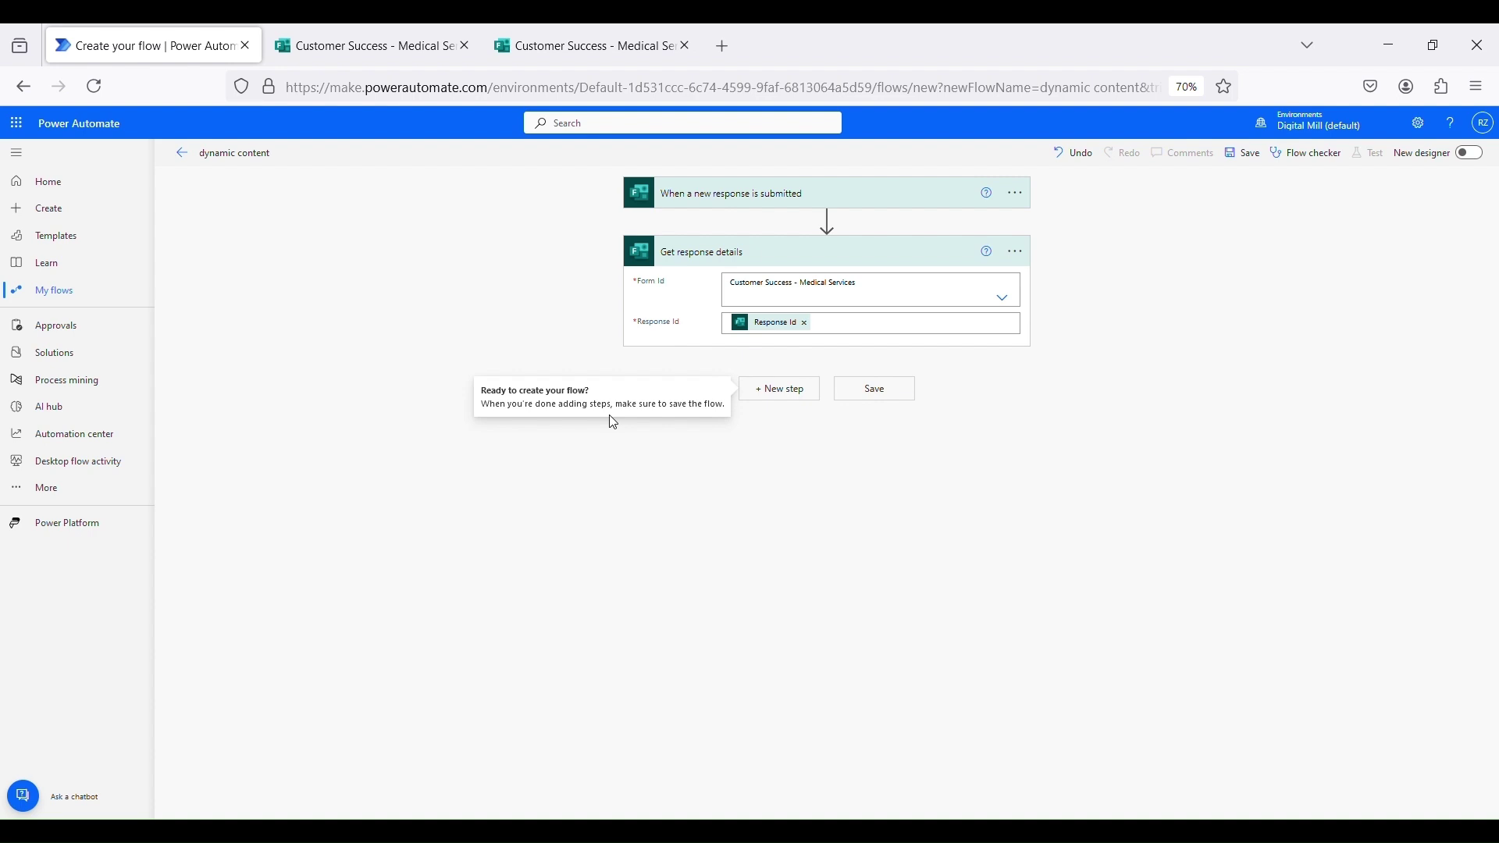
left_click(777, 395)
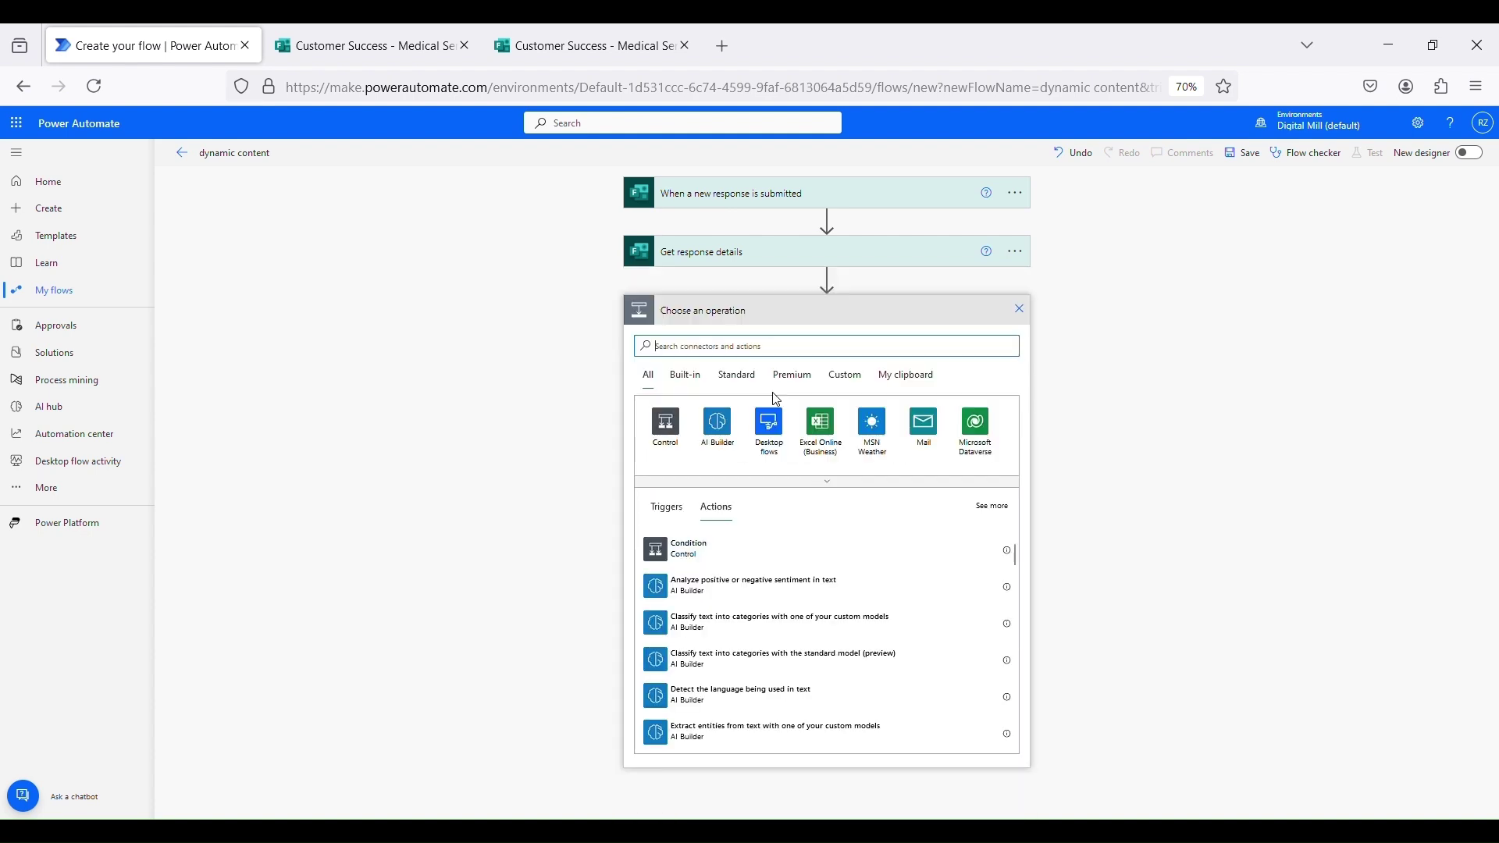
type("initialize vari")
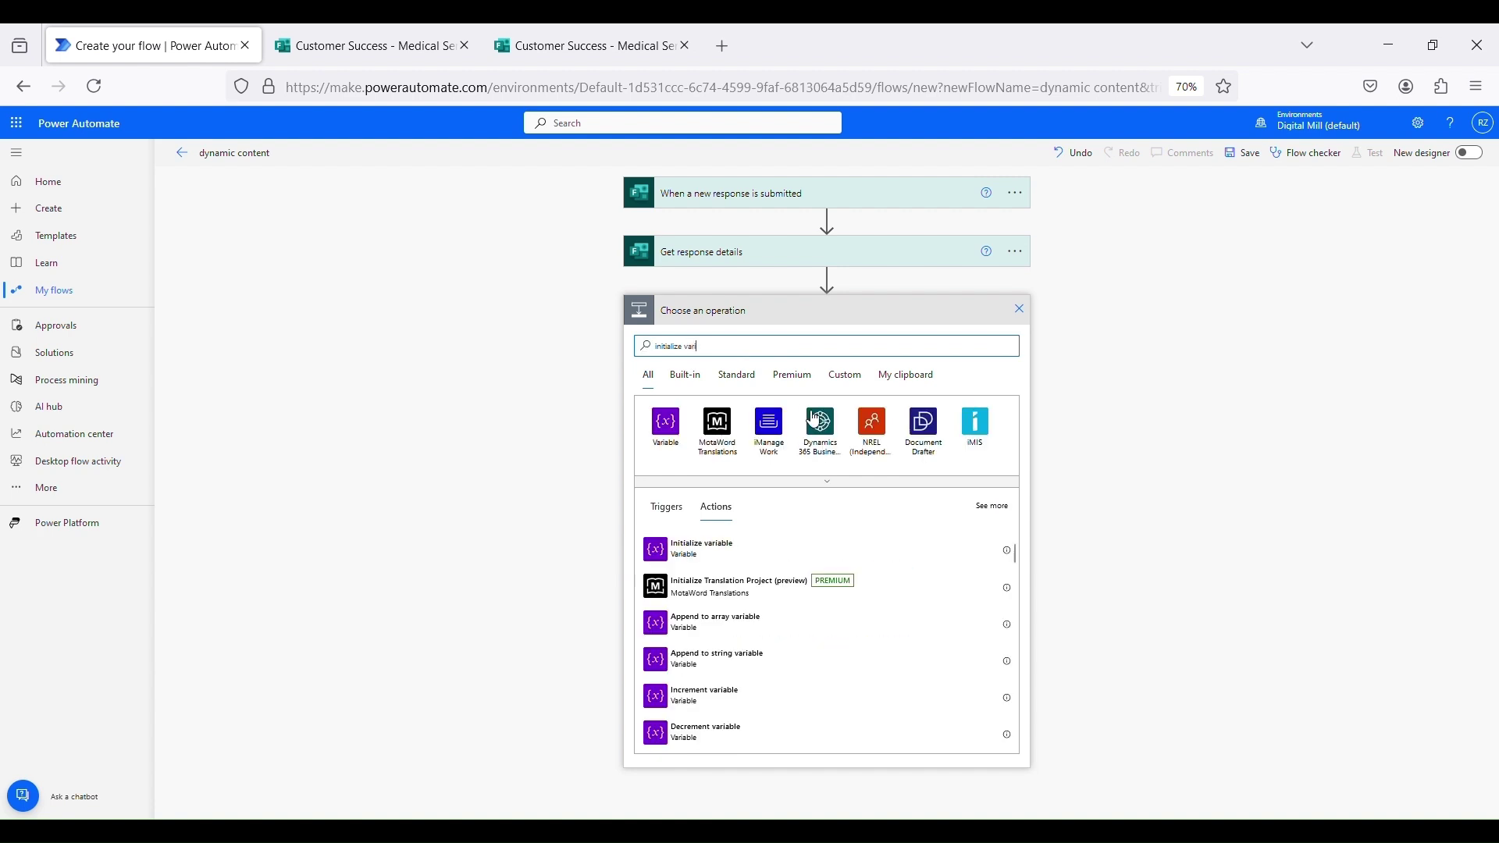
left_click(712, 556)
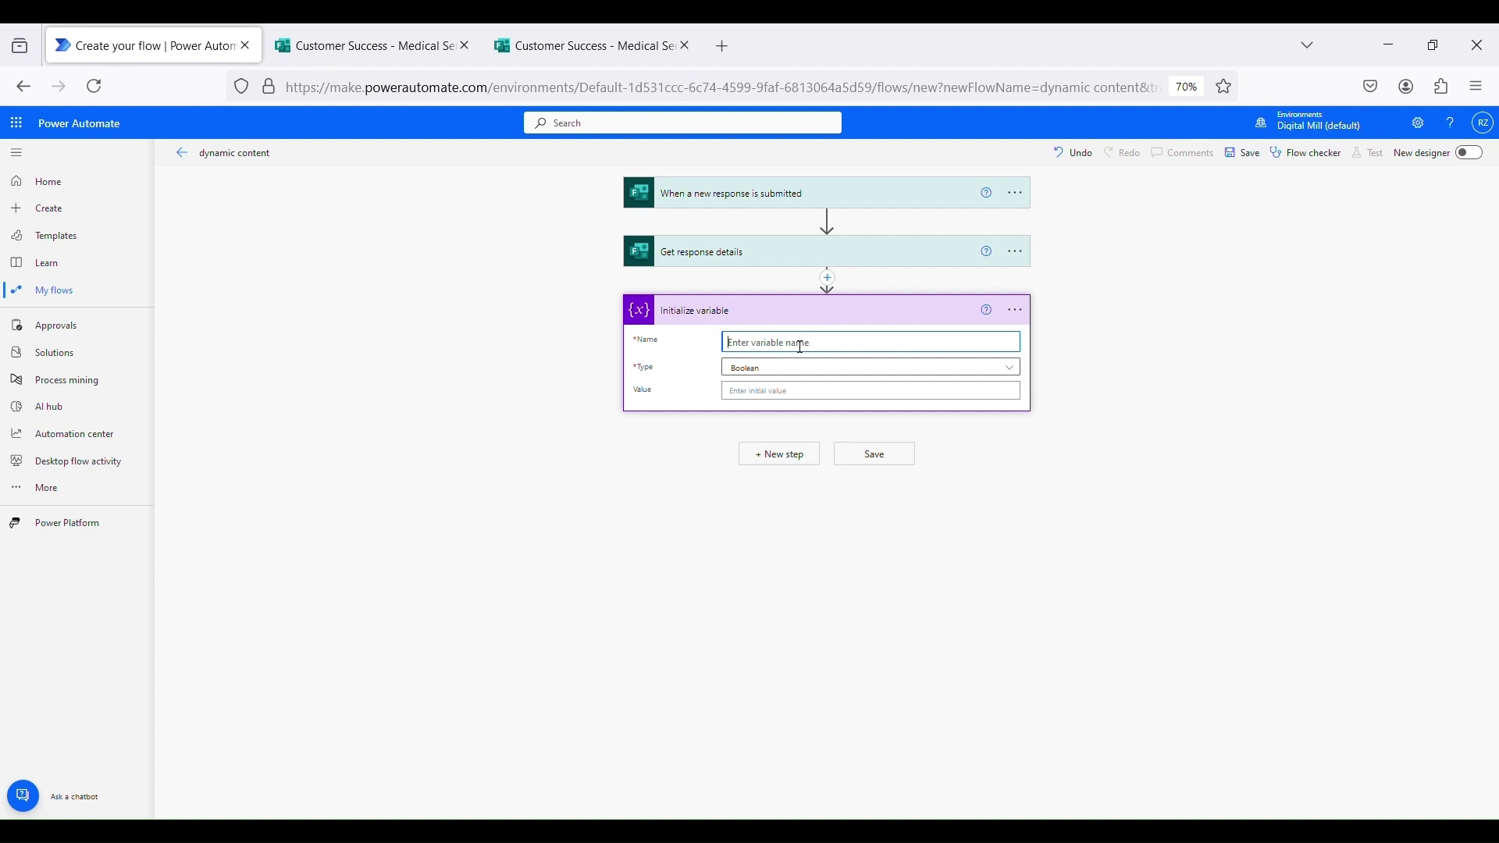
type("email address")
Make the variable a String whose value is the Email Address answer token
left_click(880, 373)
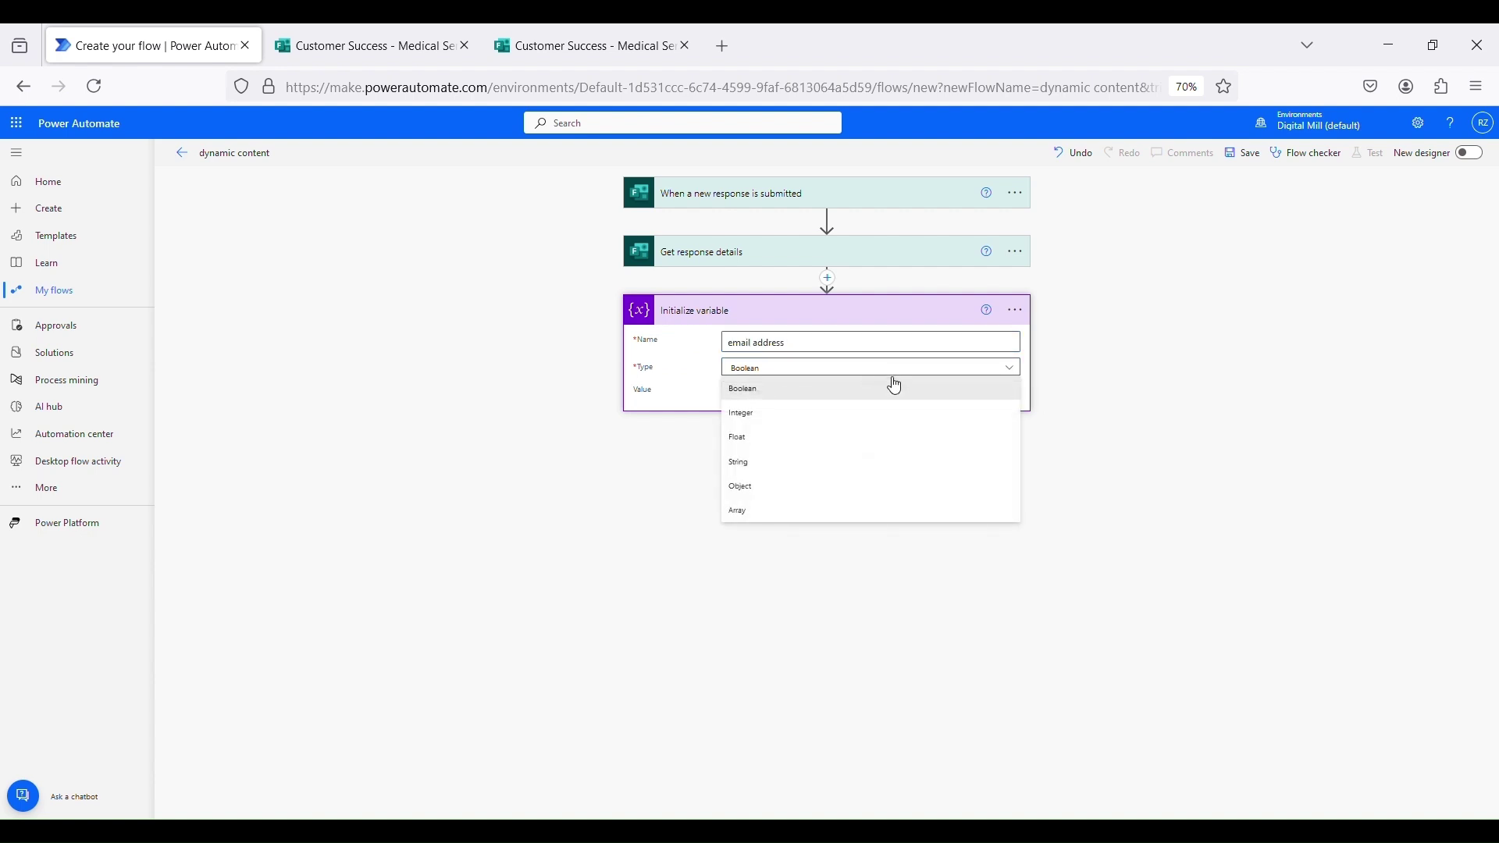
left_click(791, 464)
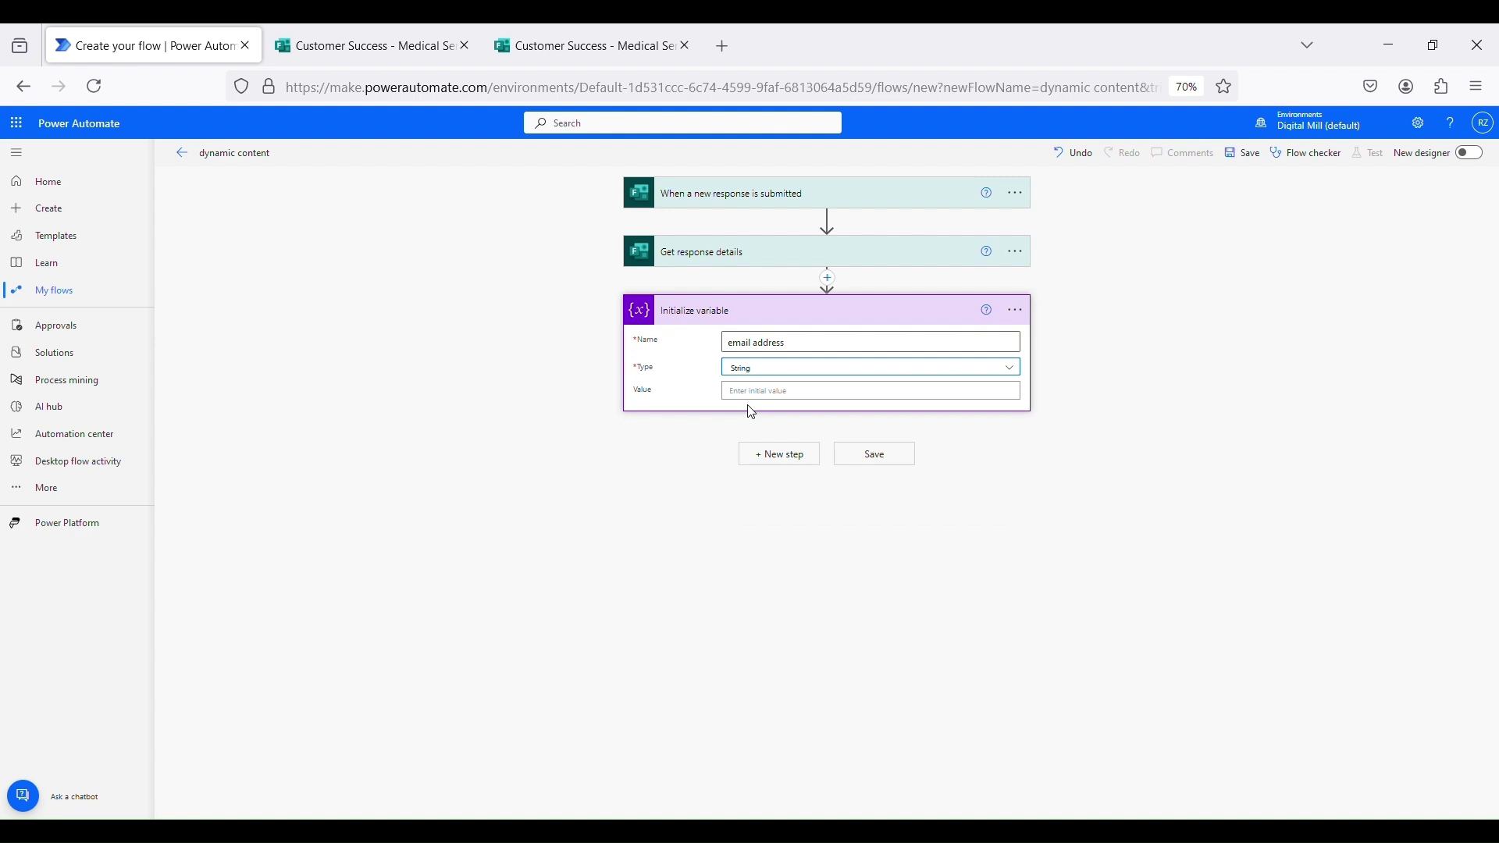
left_click(770, 392)
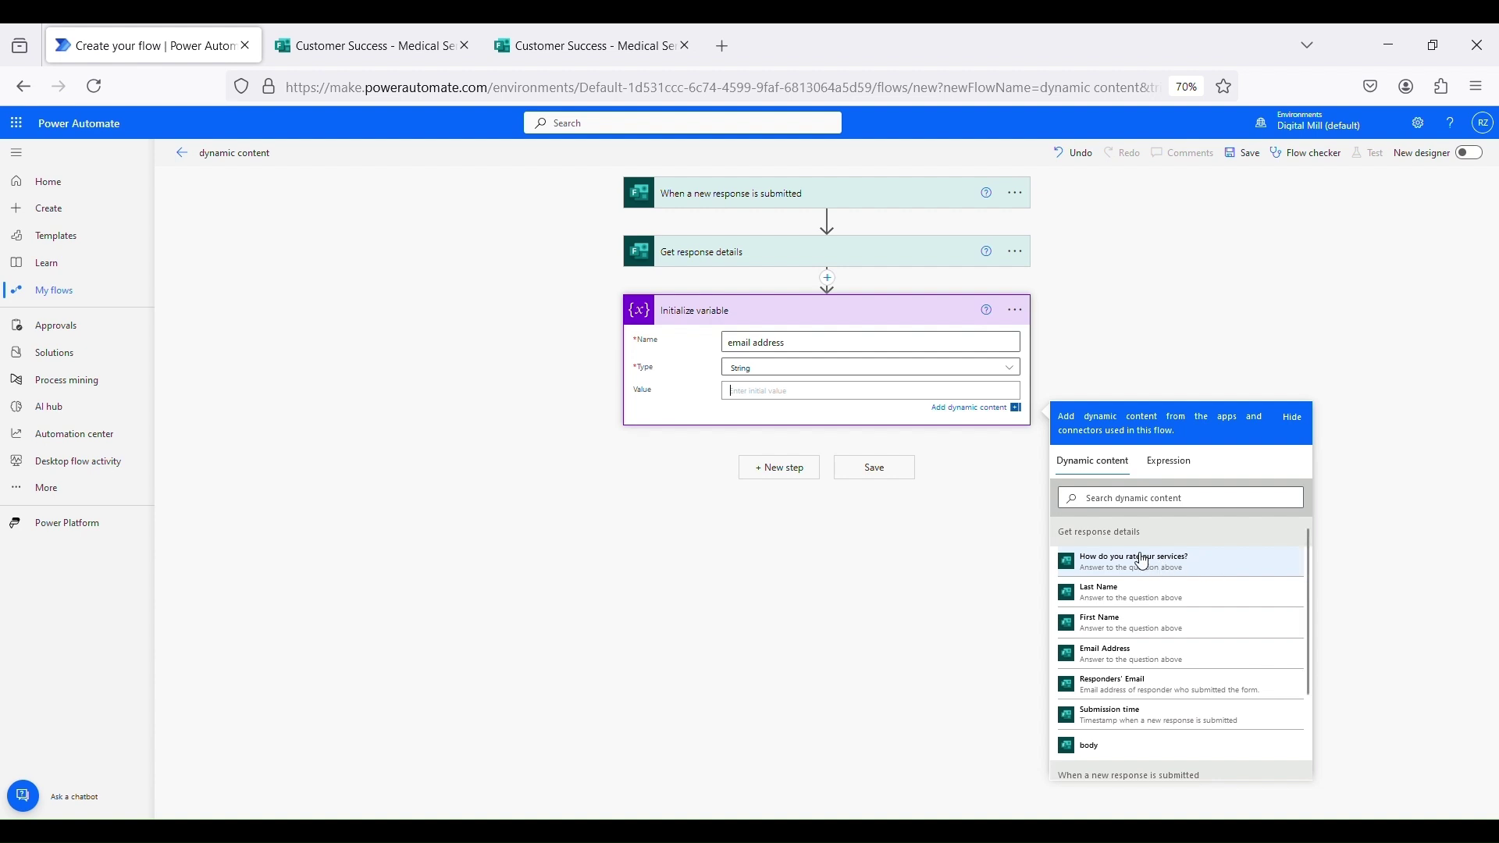
left_click_drag(1060, 532, 1146, 532)
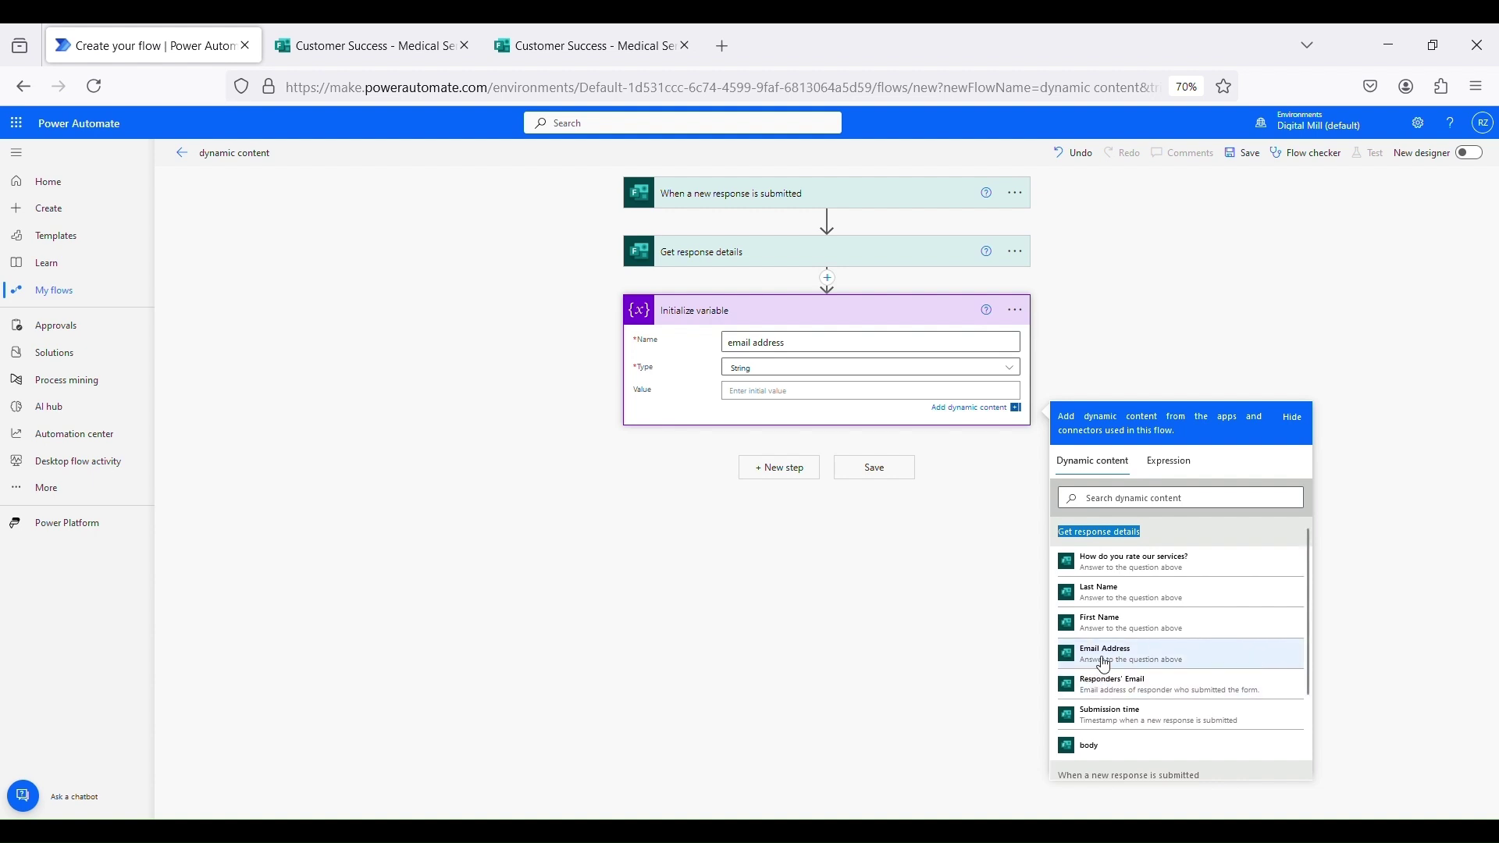
left_click(1104, 664)
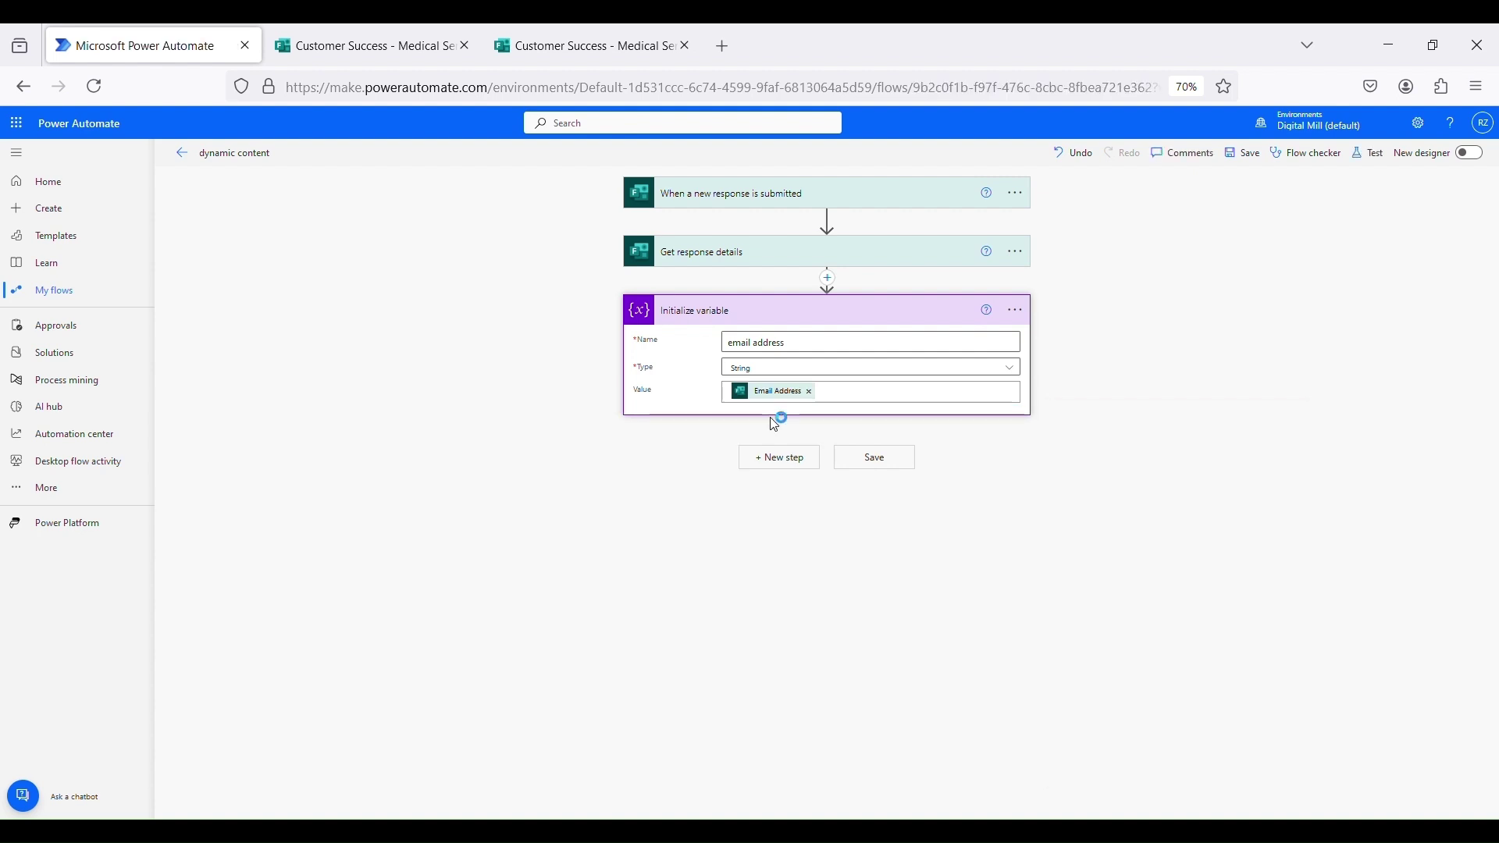
Add a second Initialize variable named 'full_name' of type String
left_click(816, 476)
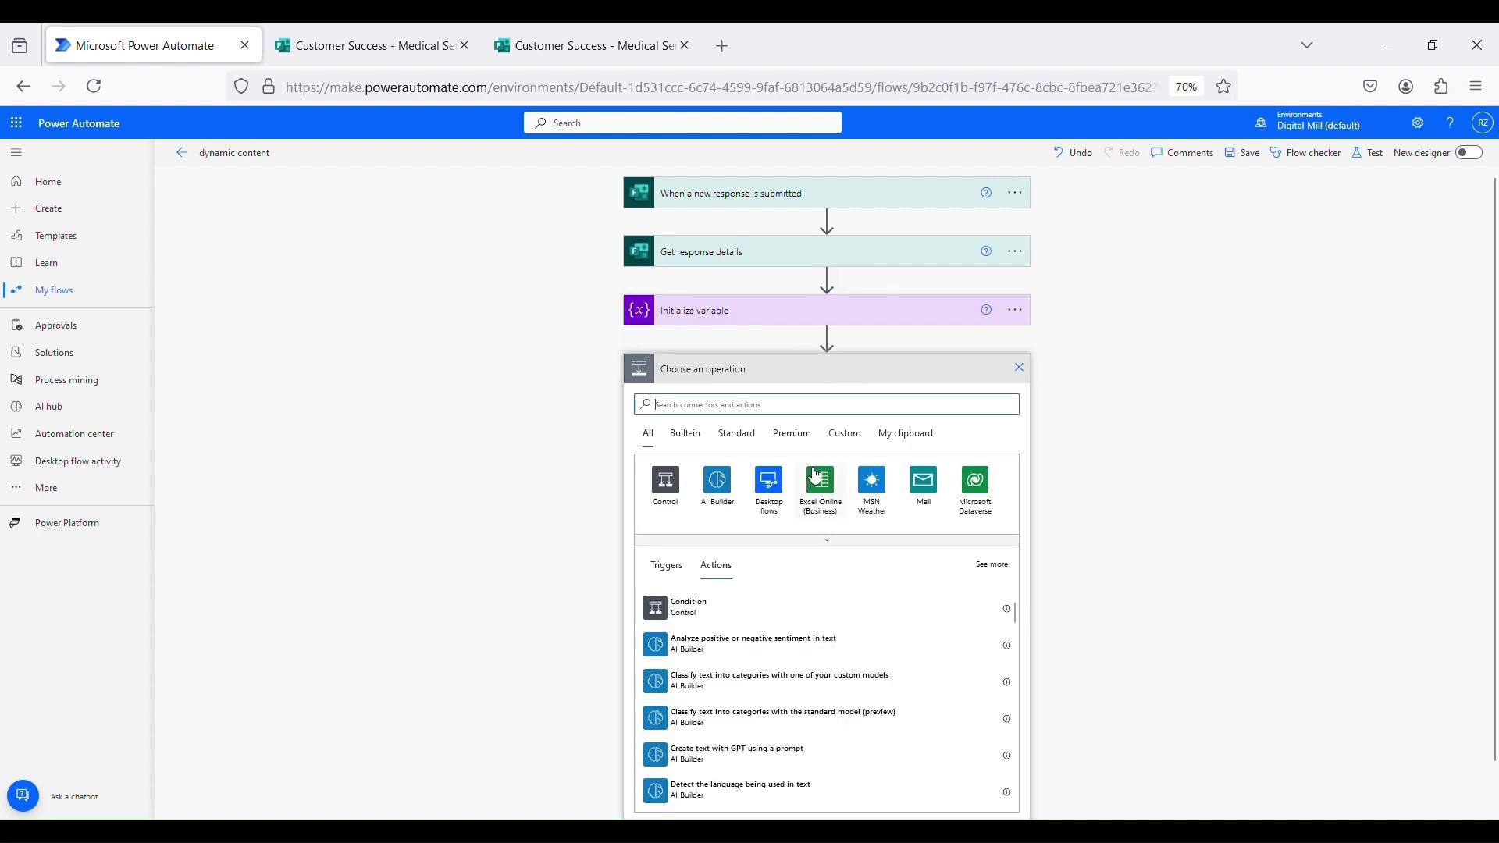
type("initiali")
left_click(734, 604)
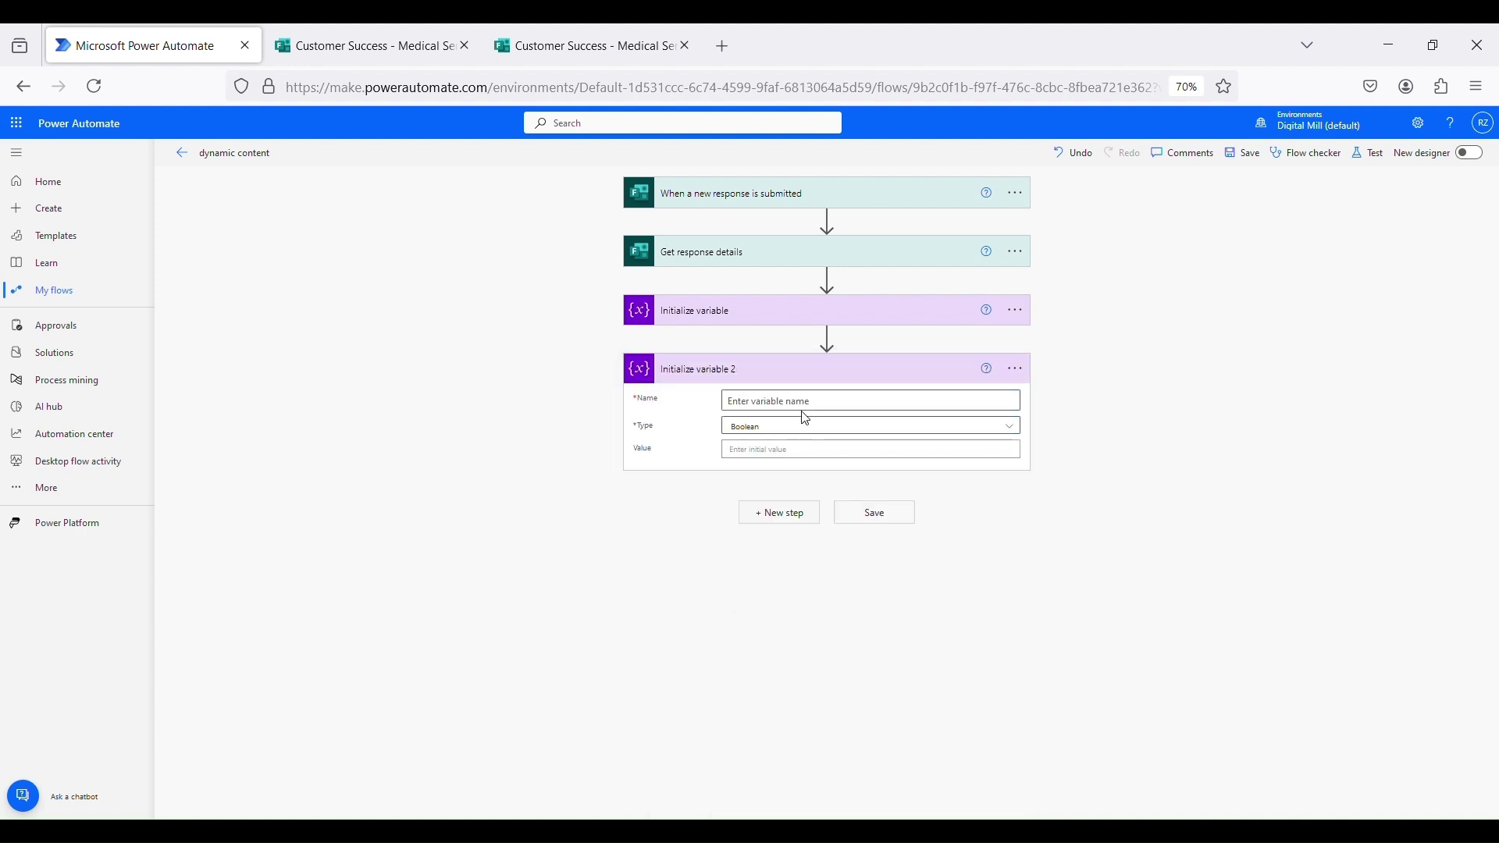
left_click(814, 412)
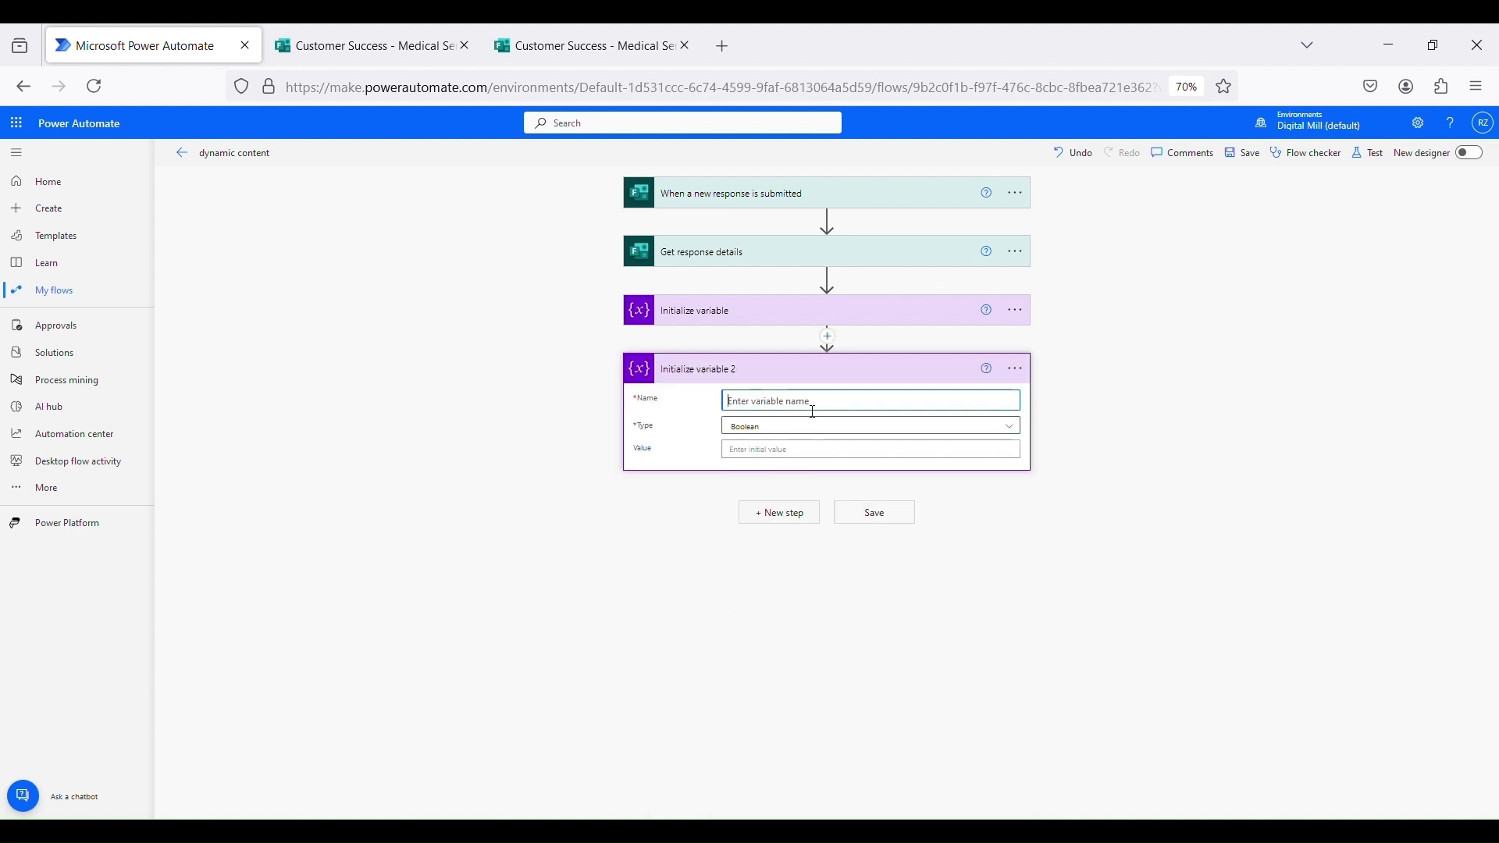
type("full_name")
left_click(813, 426)
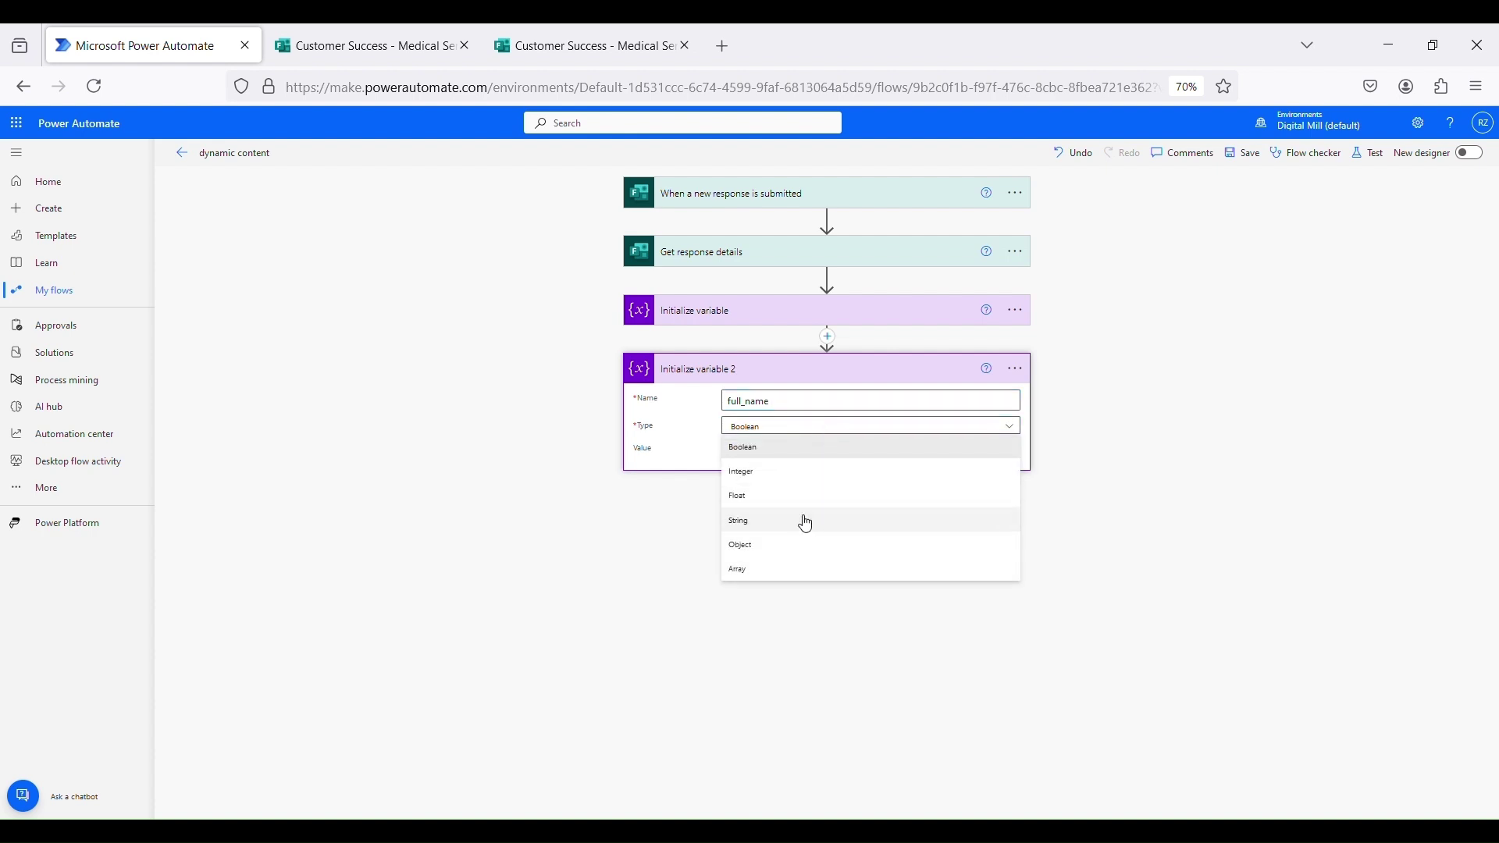
left_click(806, 522)
Set full_name's value to the First Name and Last Name tokens, then save the flow
left_click(832, 452)
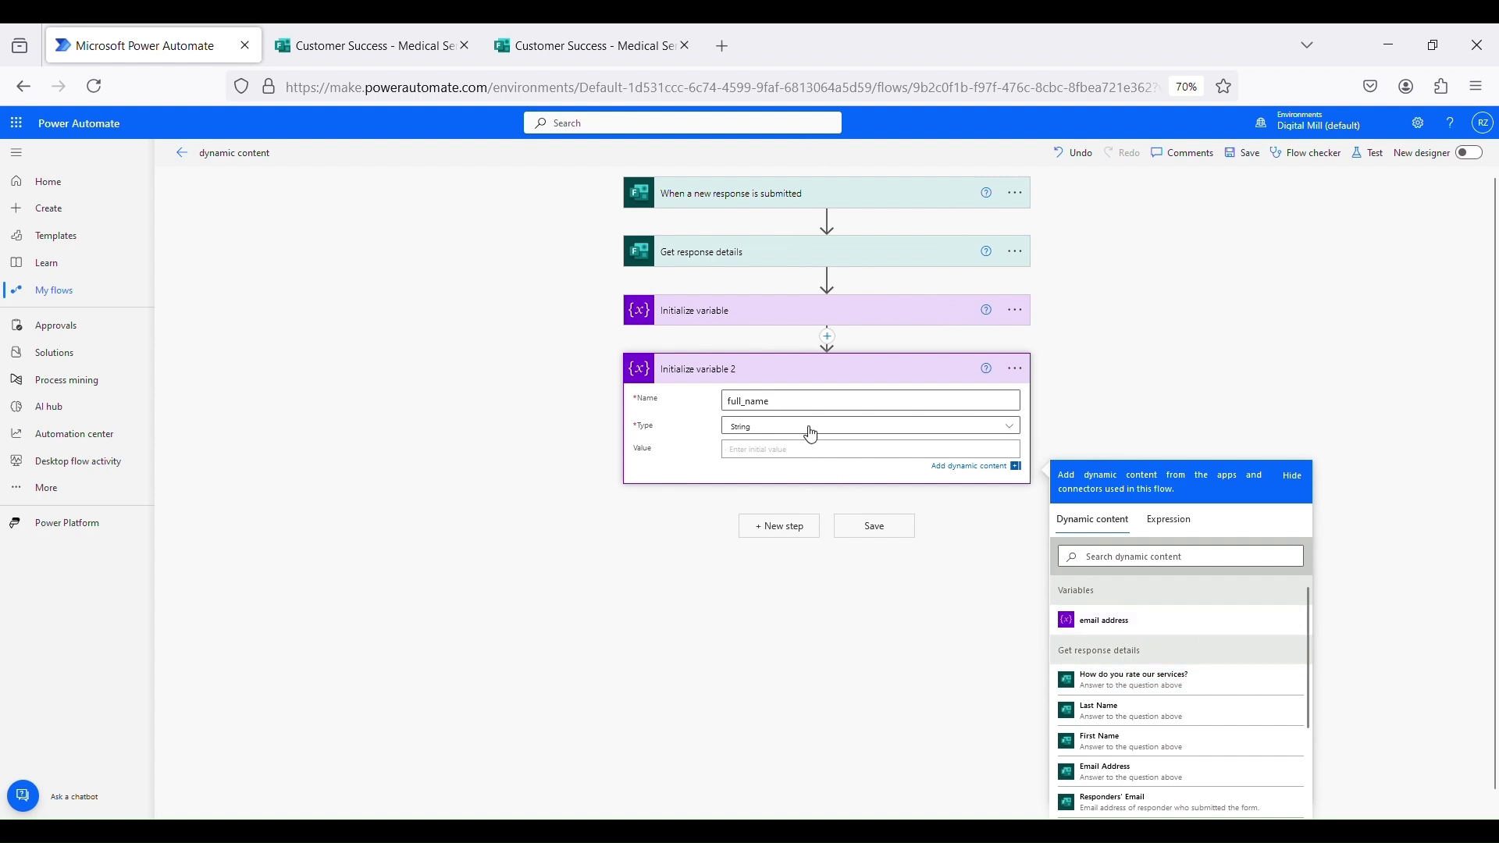
left_click(812, 449)
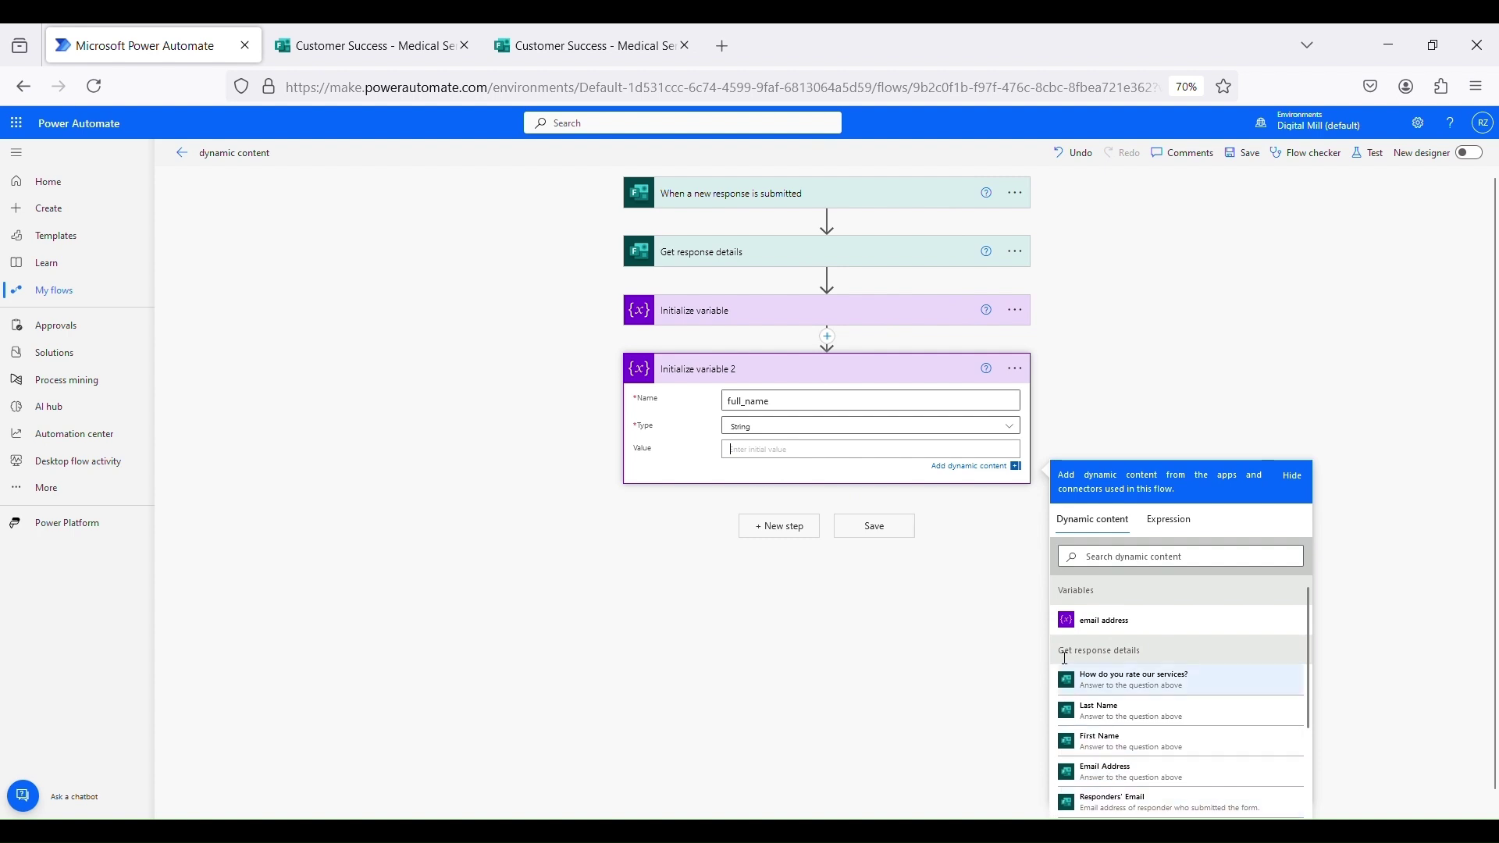
left_click(1101, 744)
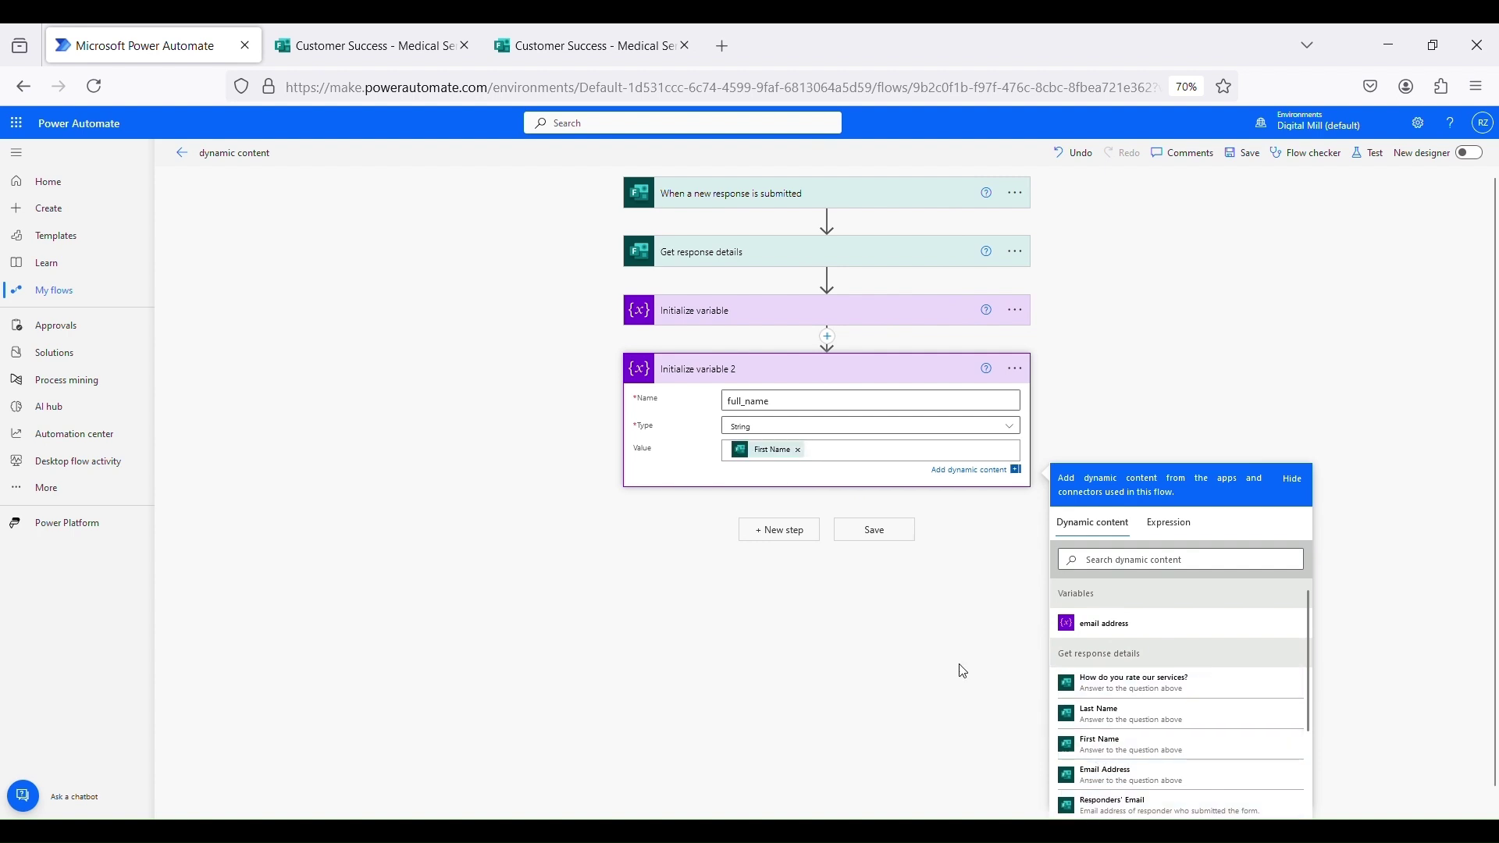
left_click(1118, 720)
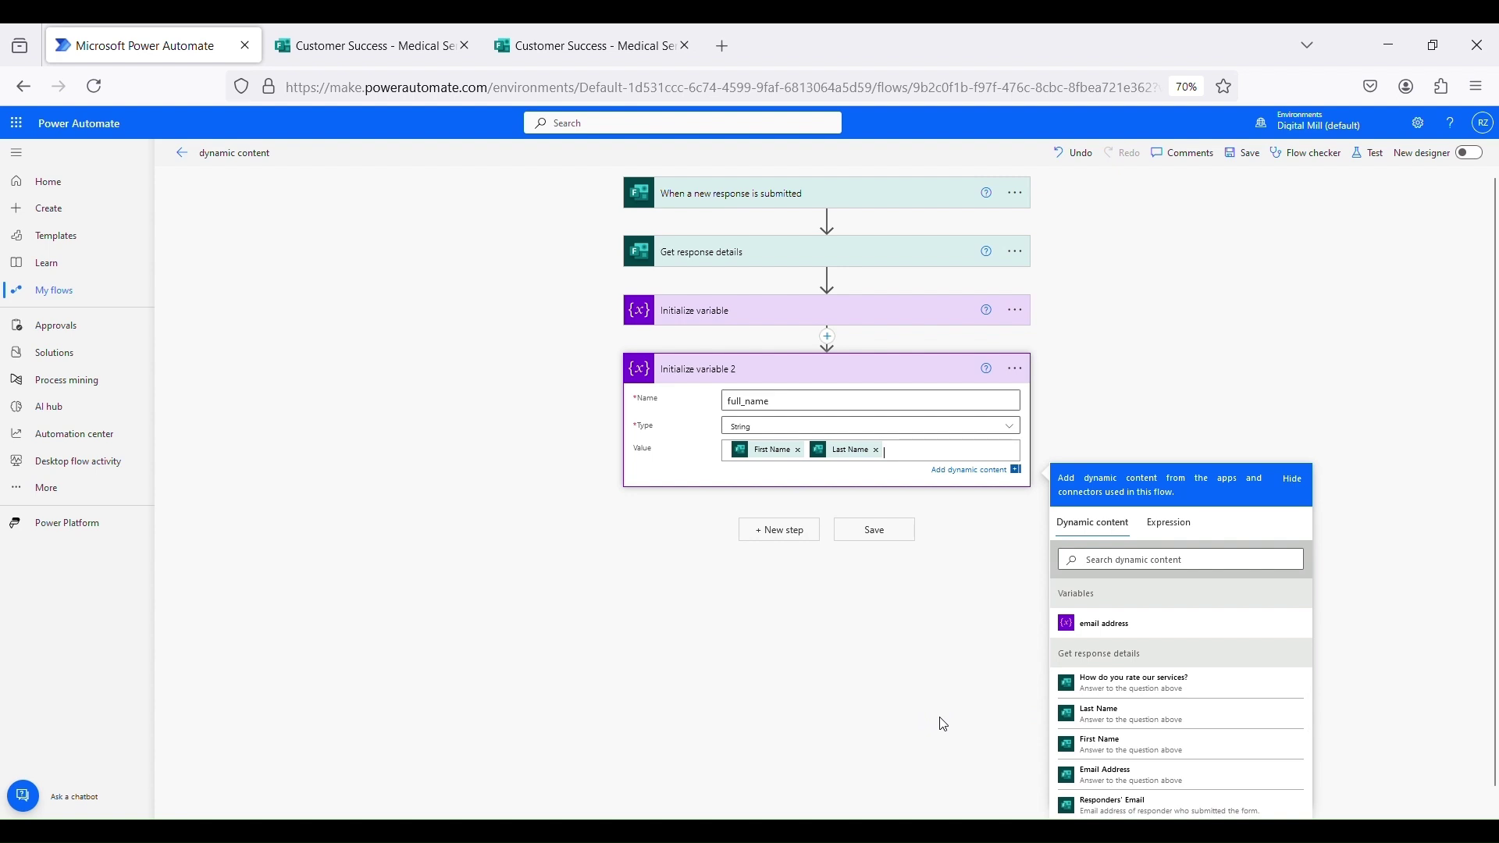
left_click(874, 529)
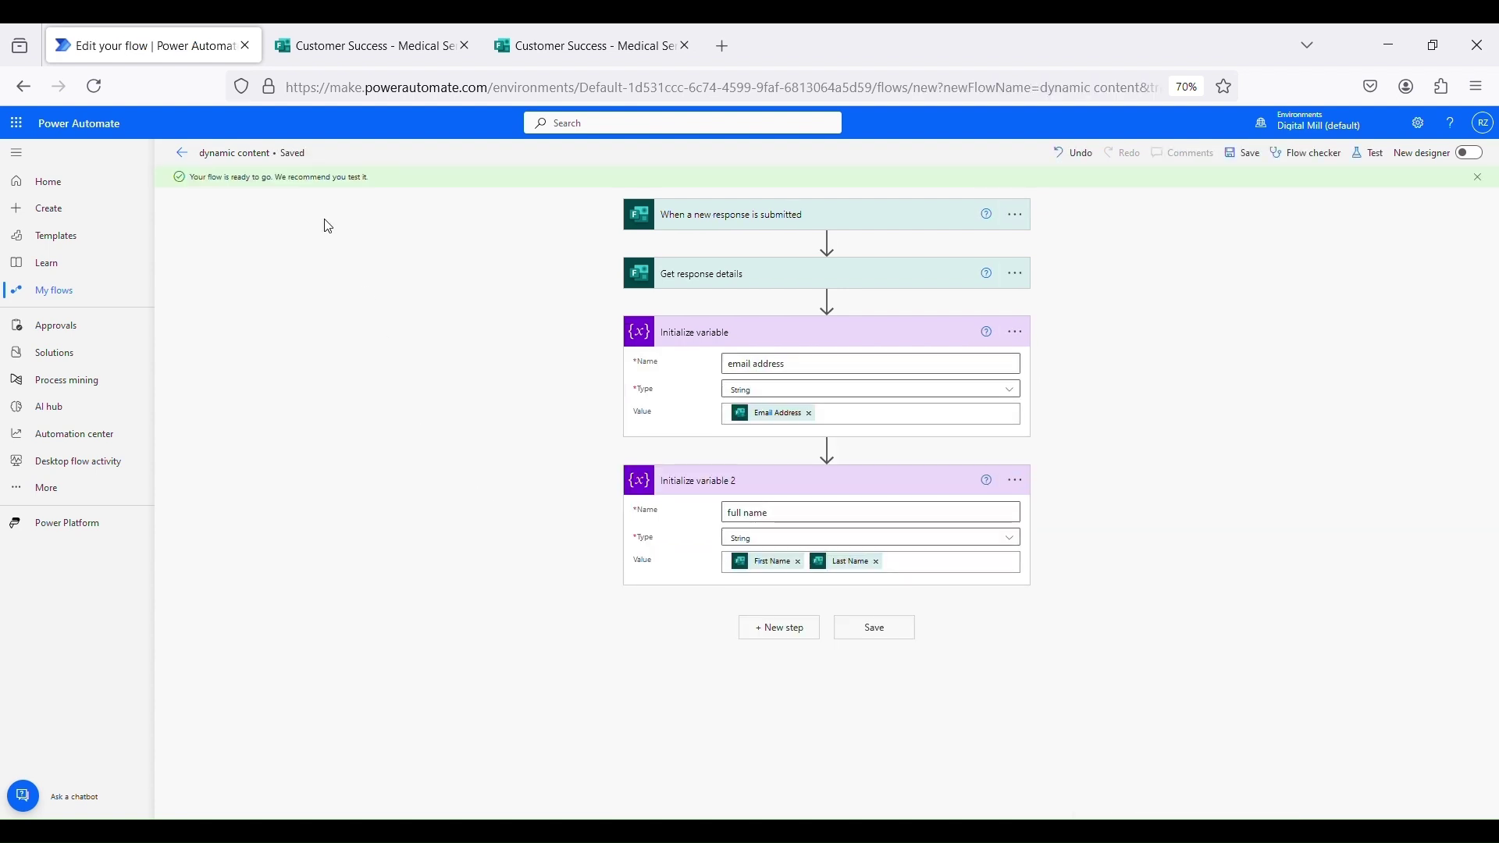
Fill in the form with a test first name, last name and email, and rate five stars
left_click(330, 31)
left_click(502, 332)
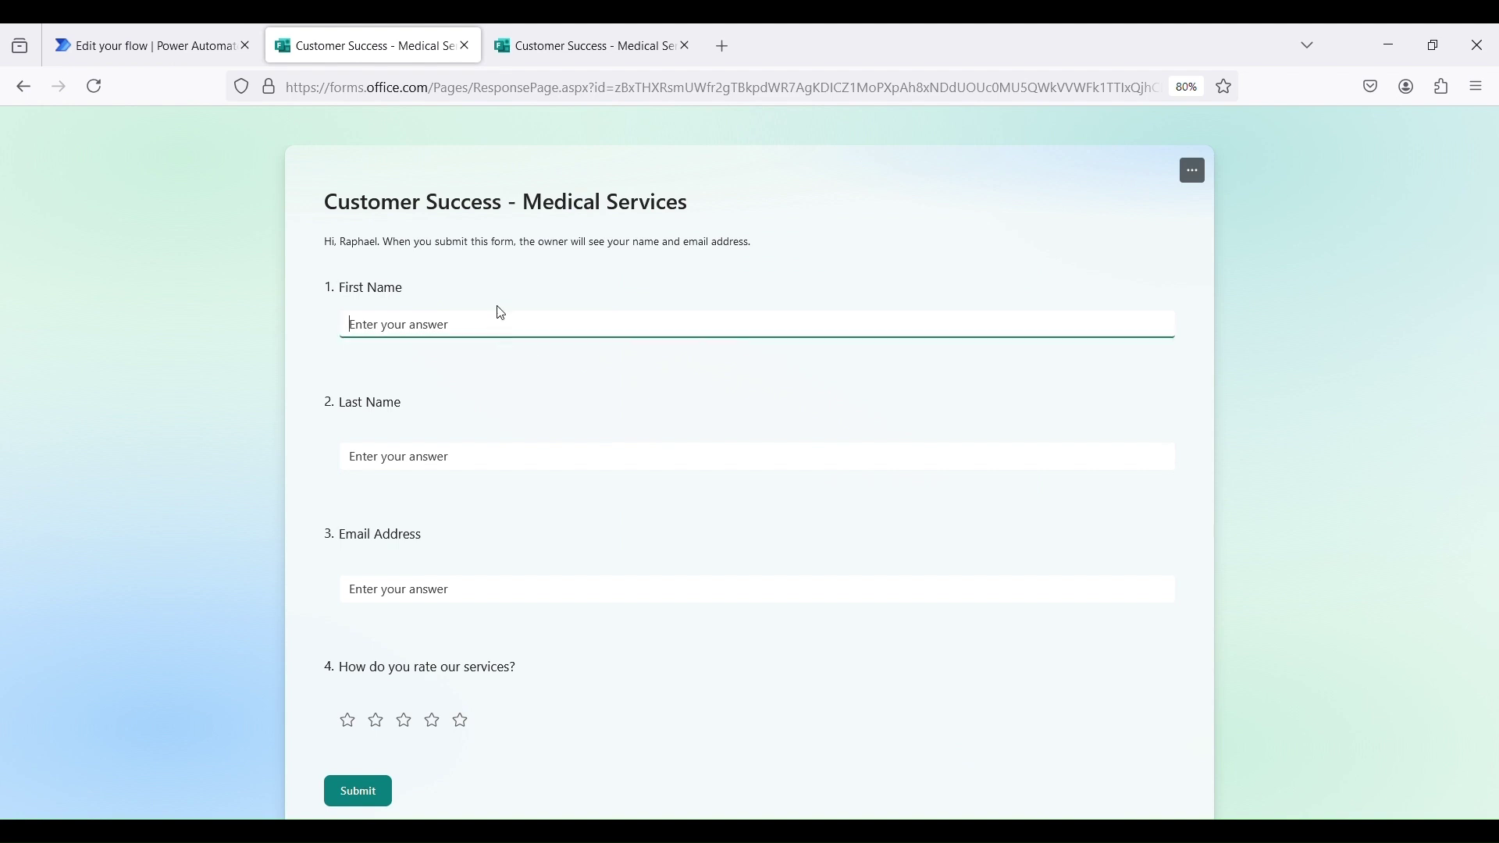
type("Harry")
key("Tab")
type("Pot")
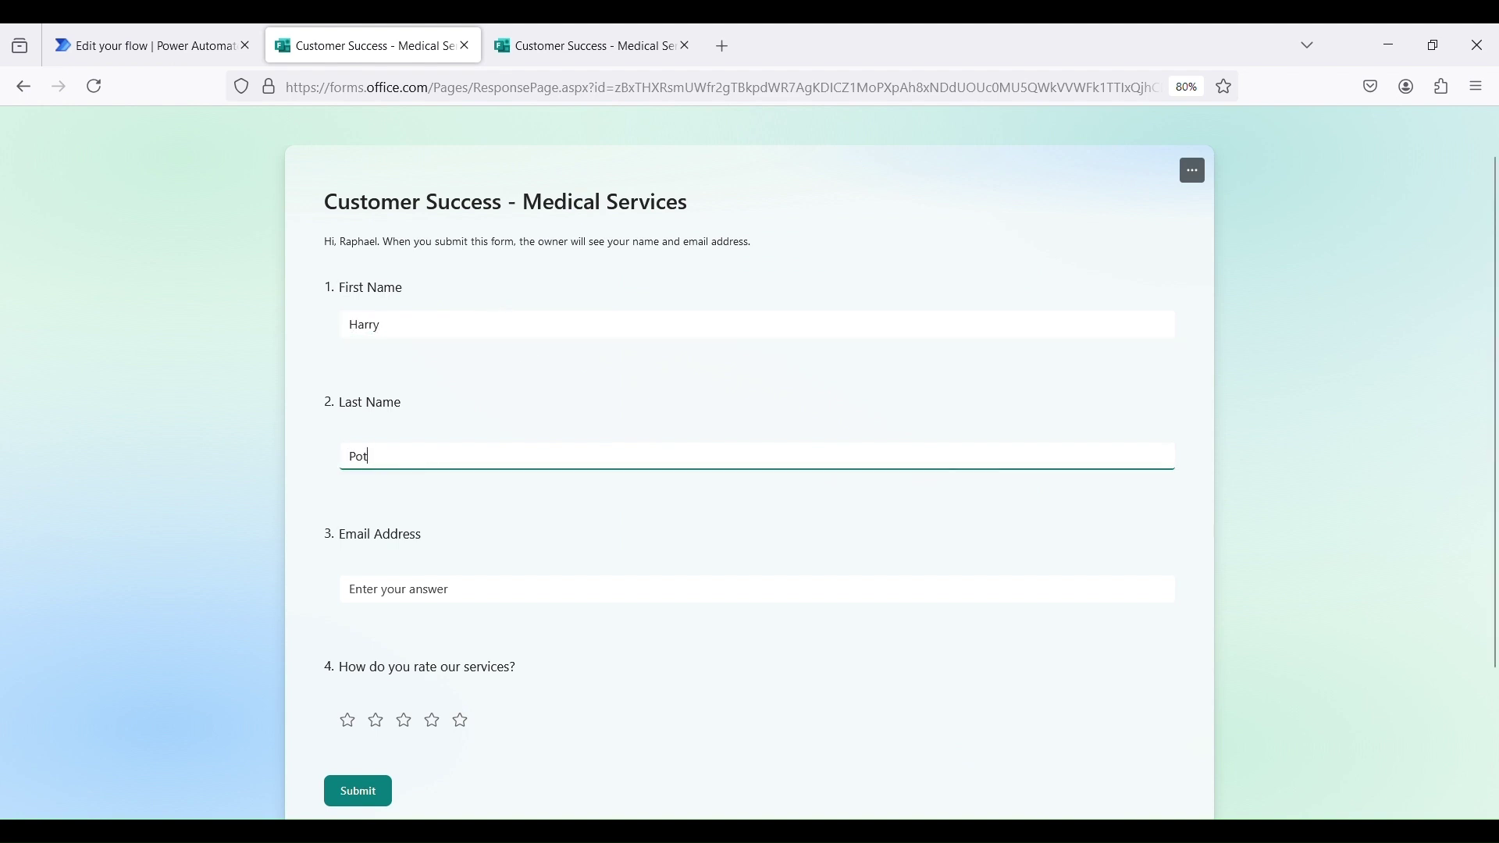
type("ter")
key("Tab")
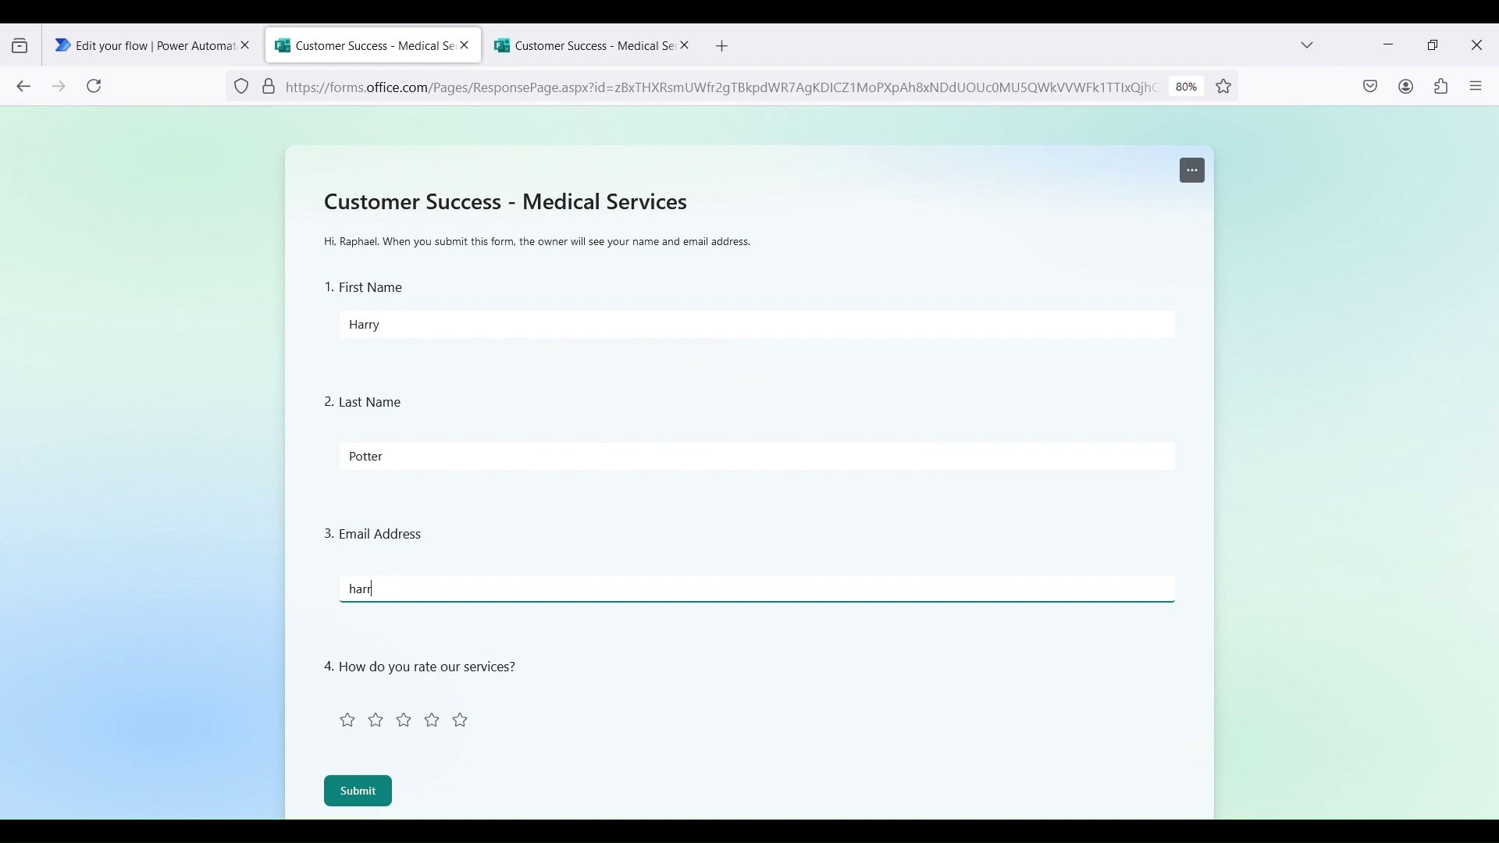
scroll(449, 680, "down", 3)
left_click(471, 561)
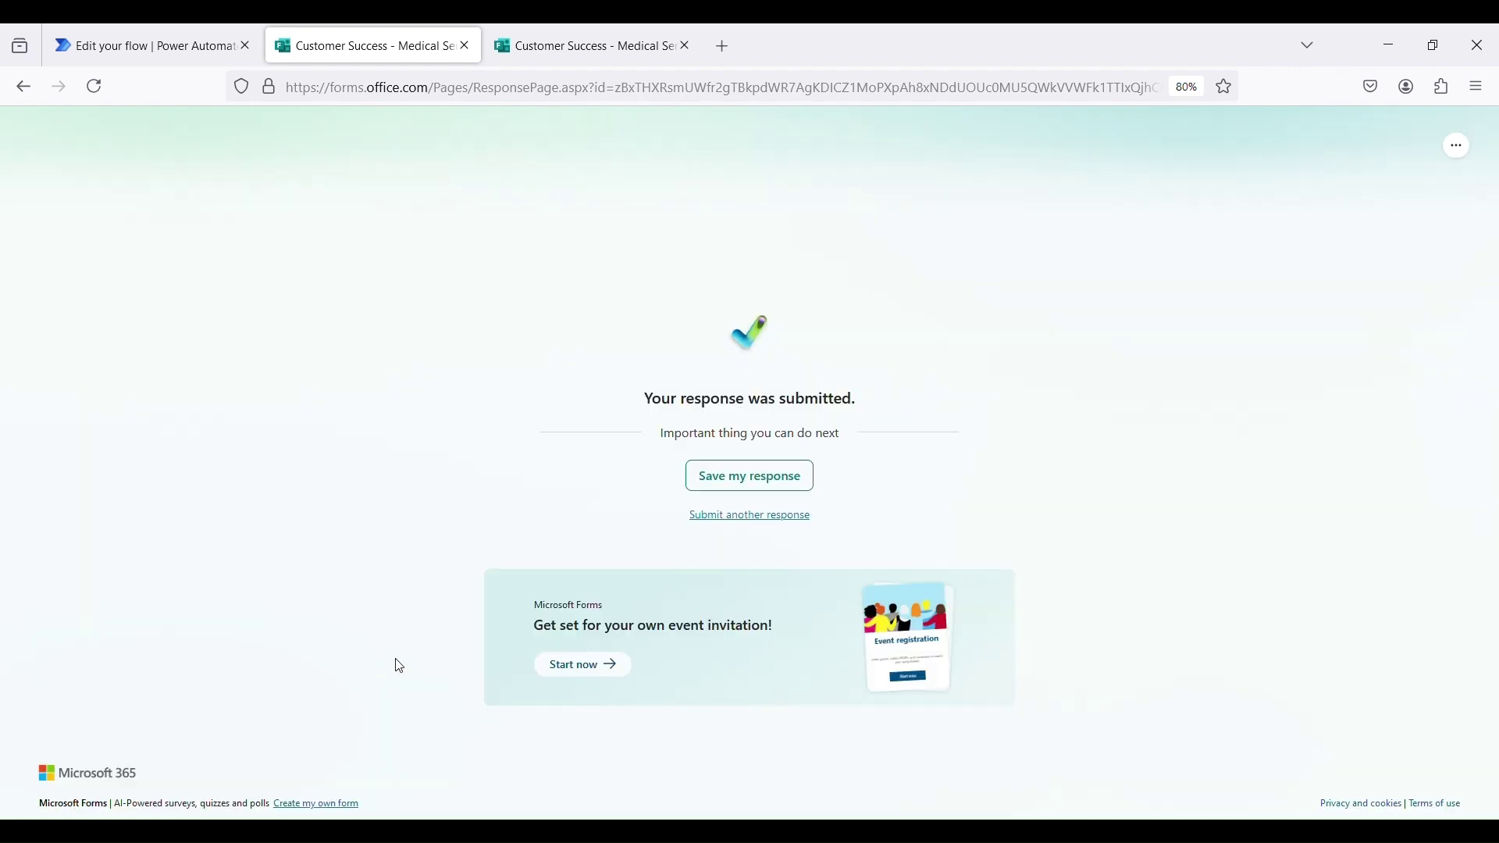
left_click(211, 35)
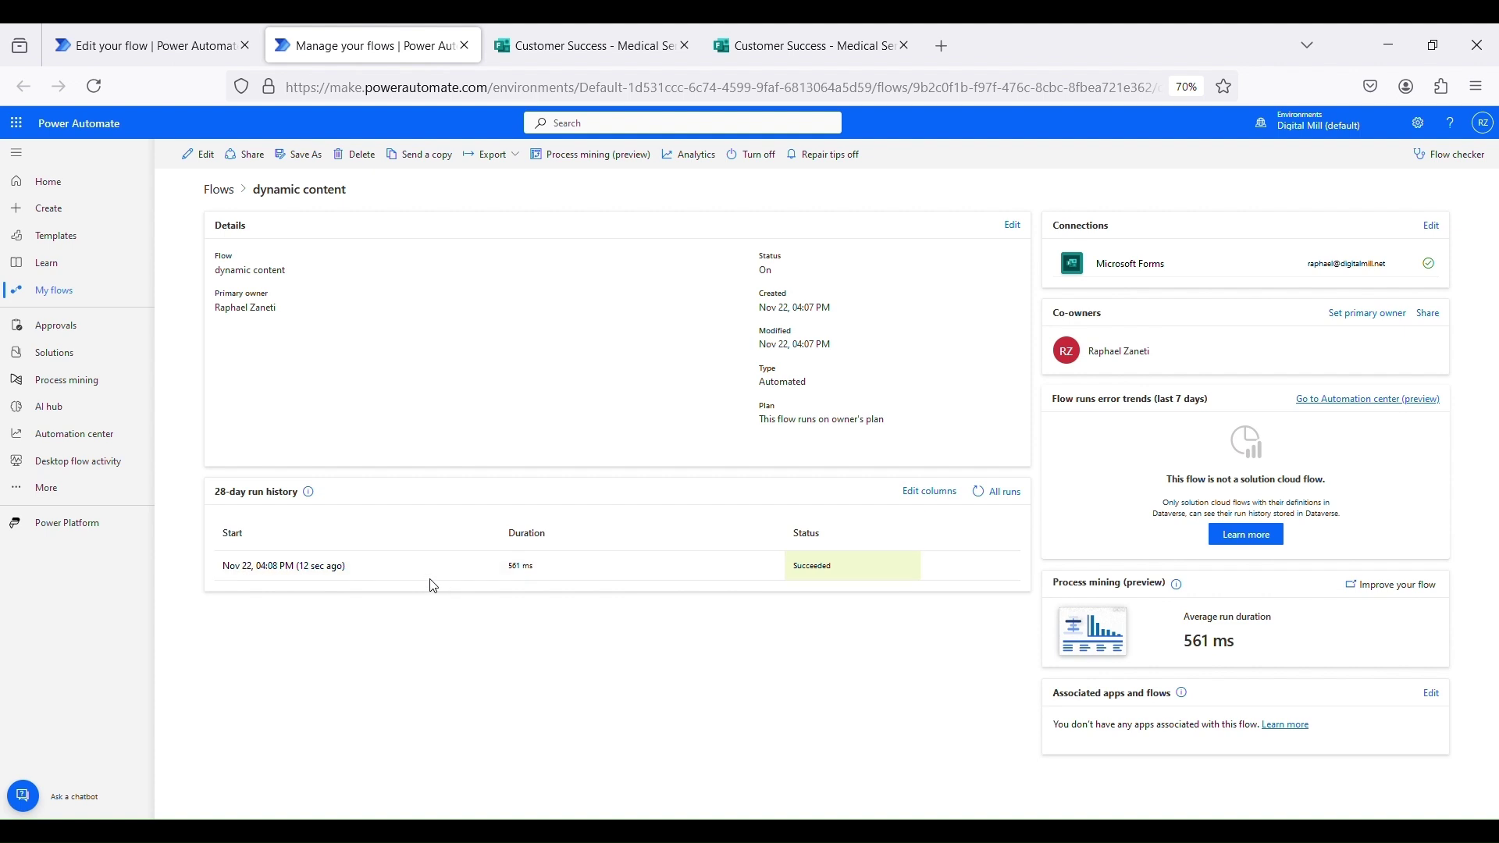
Open the latest Succeeded run from the flow's 28-day run history
left_click_drag(347, 566, 308, 580)
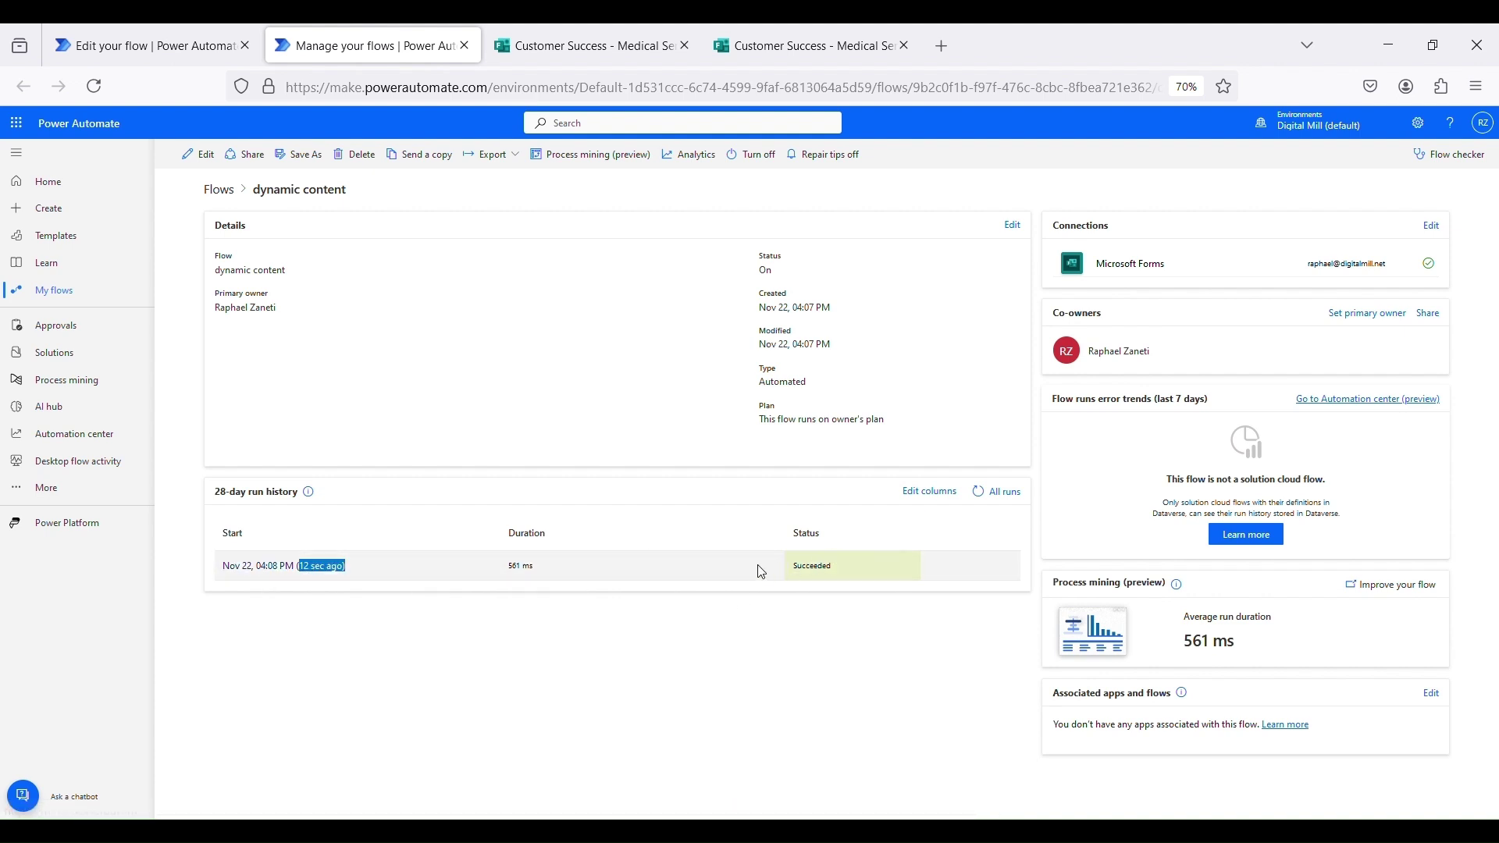
left_click_drag(762, 572, 899, 573)
left_click(315, 567)
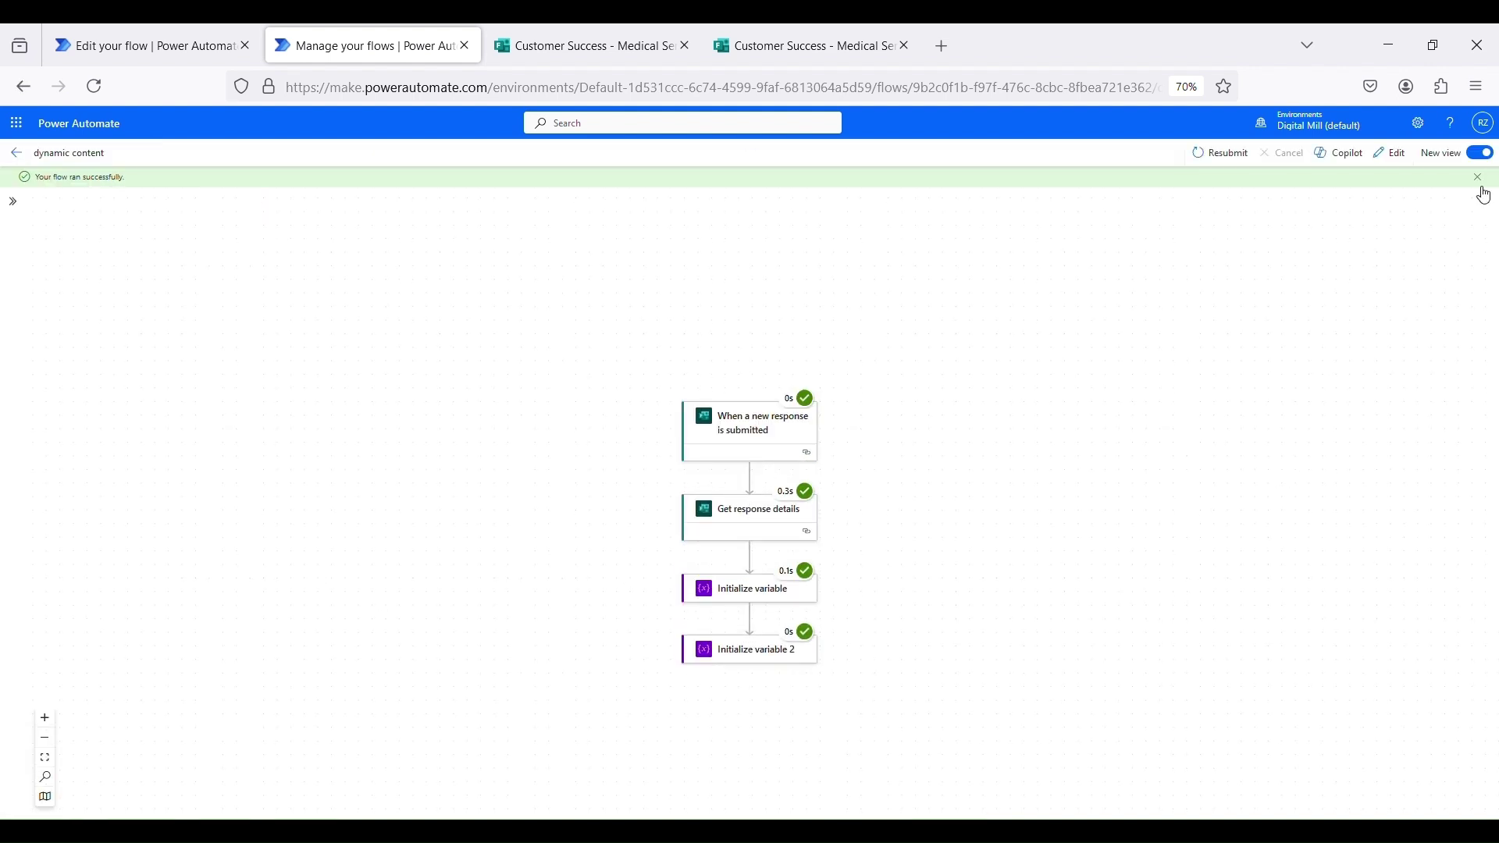
In the classic run view, check the response details' First Name, Last Name and Responders' Email outputs
left_click(1481, 156)
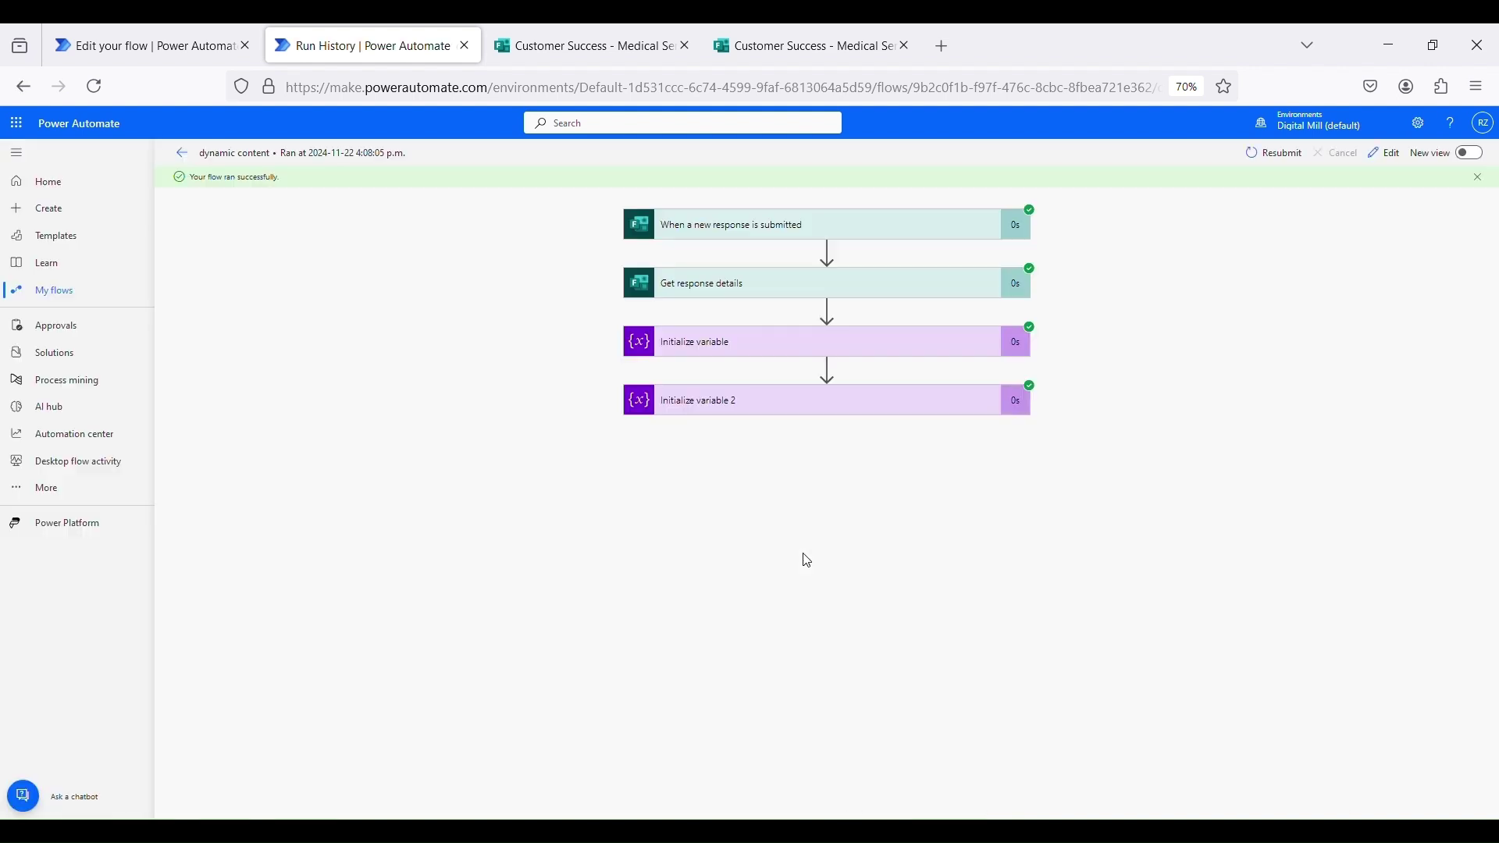
left_click(698, 292)
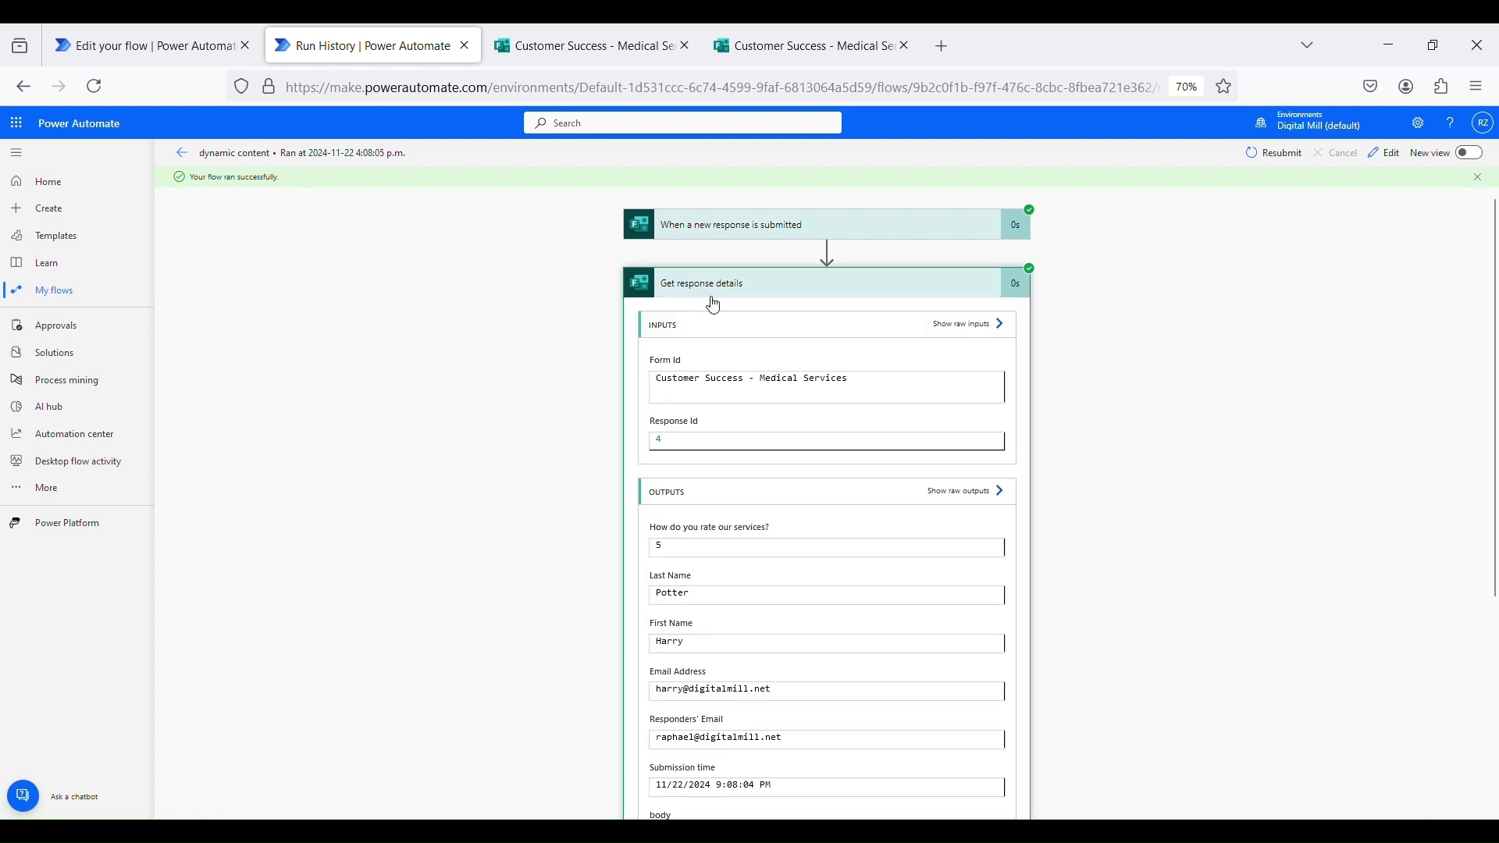
scroll(647, 563, "down", 4)
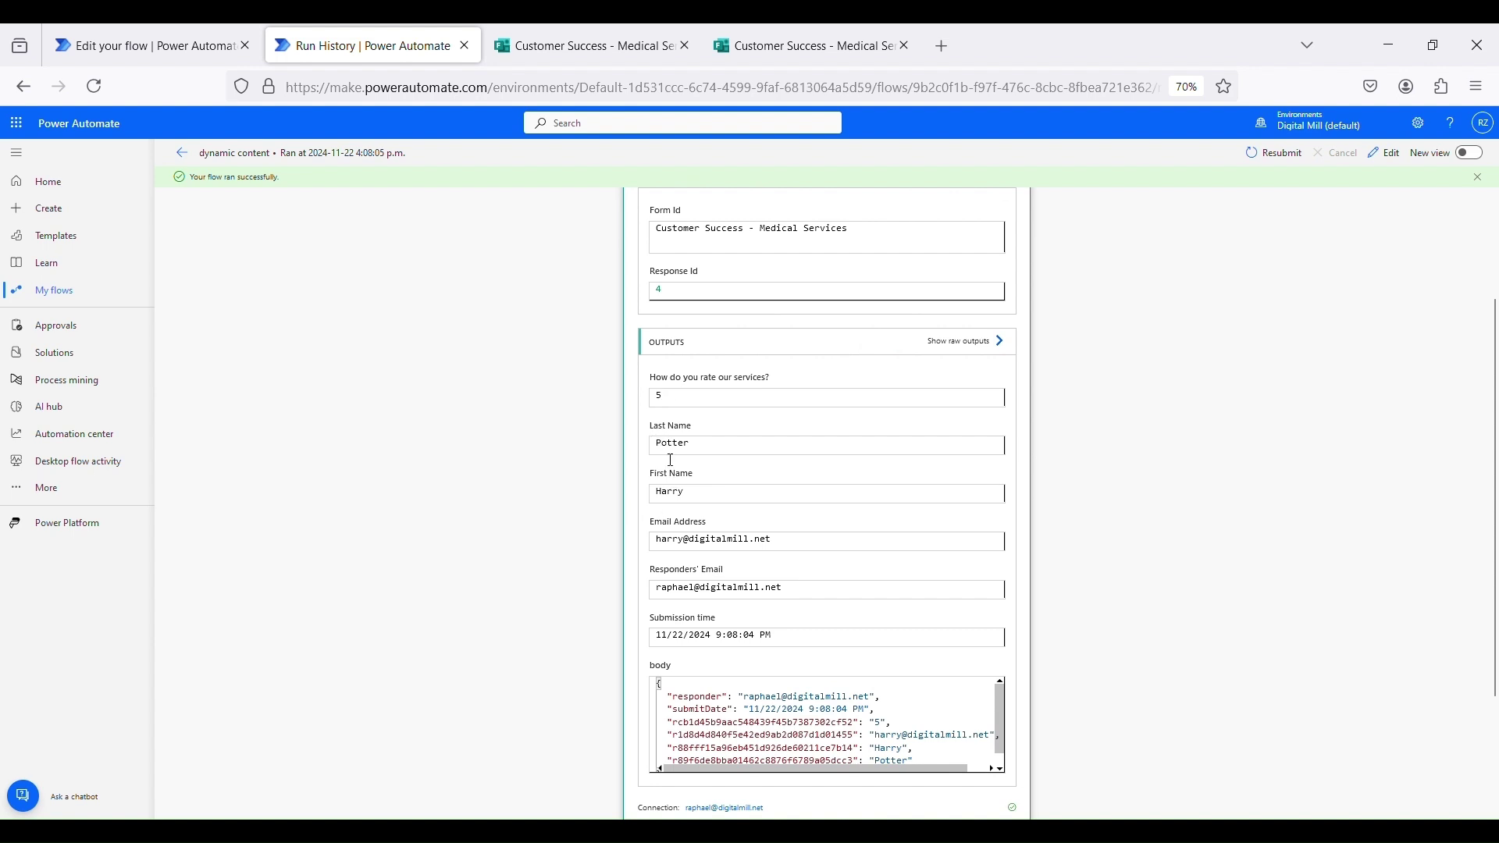
triple_click(710, 475)
triple_click(716, 426)
triple_click(687, 569)
Check the email address variable's value and the full name variable's combined value
scroll(781, 664, "down", 2)
left_click(698, 705)
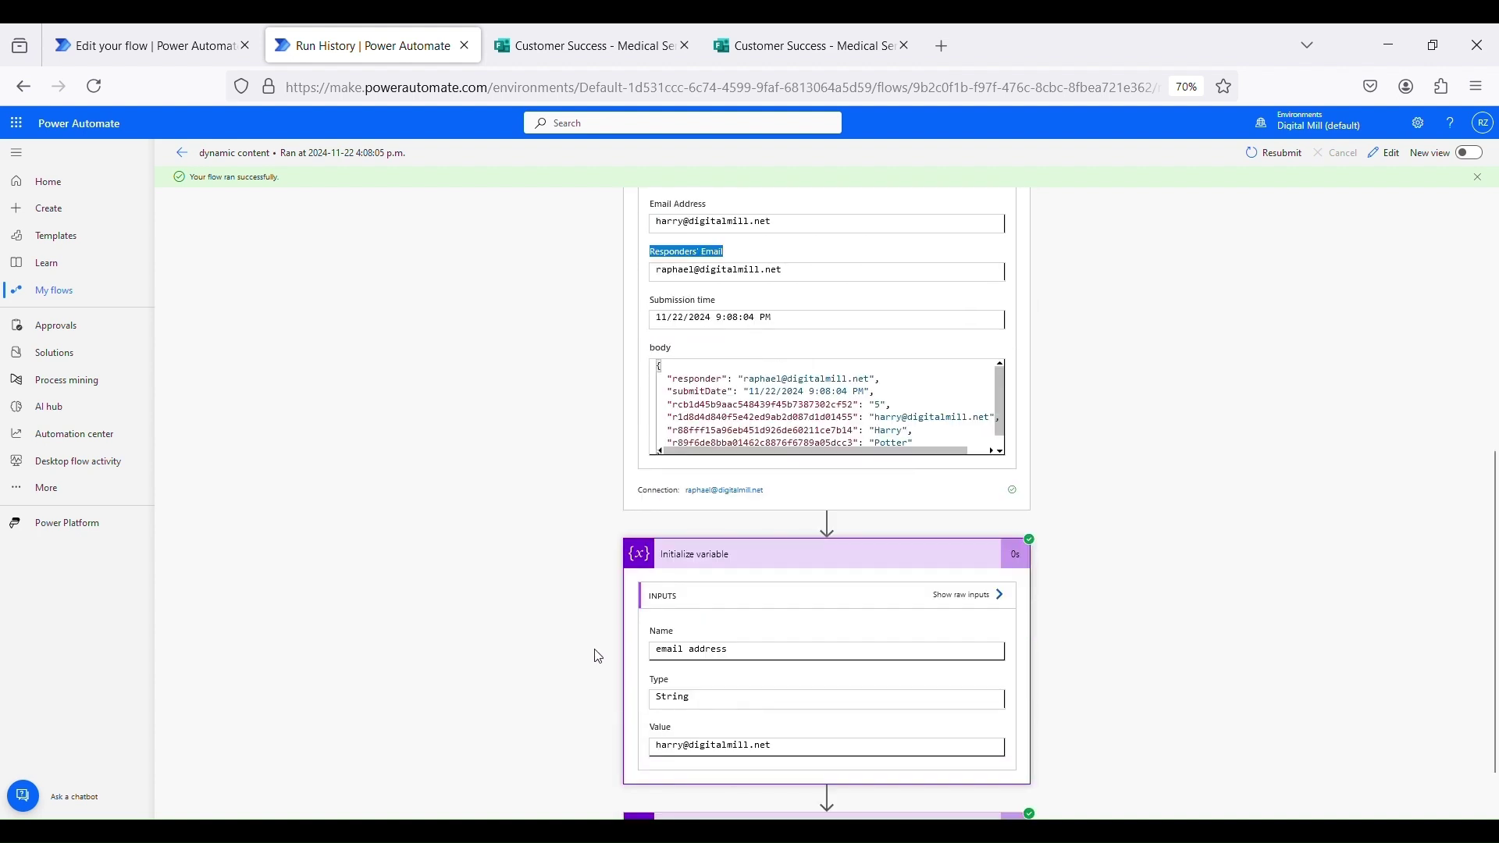
scroll(606, 702, "down", 1)
scroll(608, 673, "down", 3)
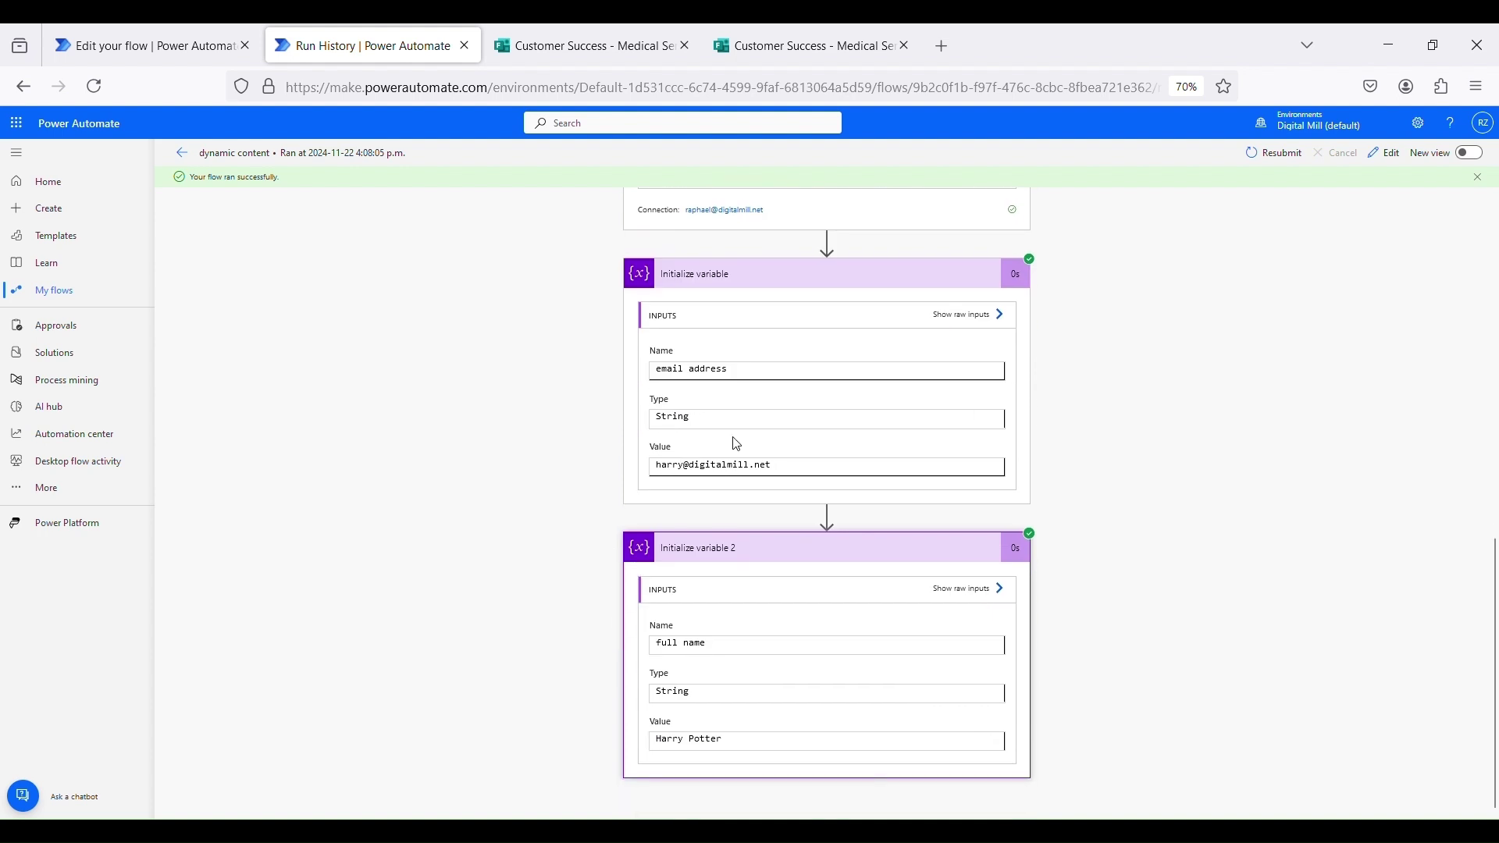
left_click_drag(654, 466, 859, 468)
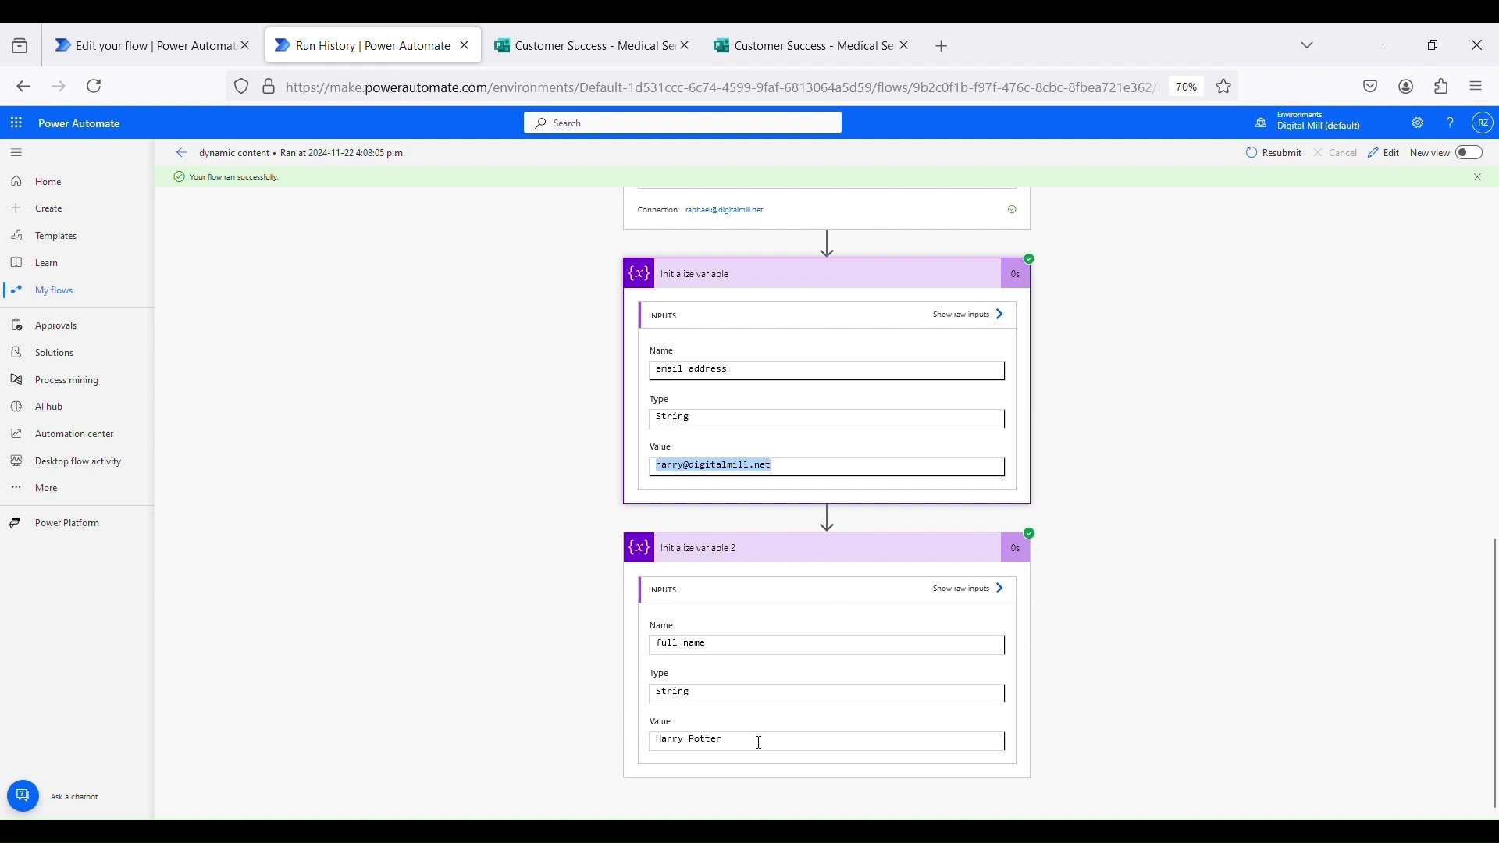
left_click_drag(658, 740, 878, 740)
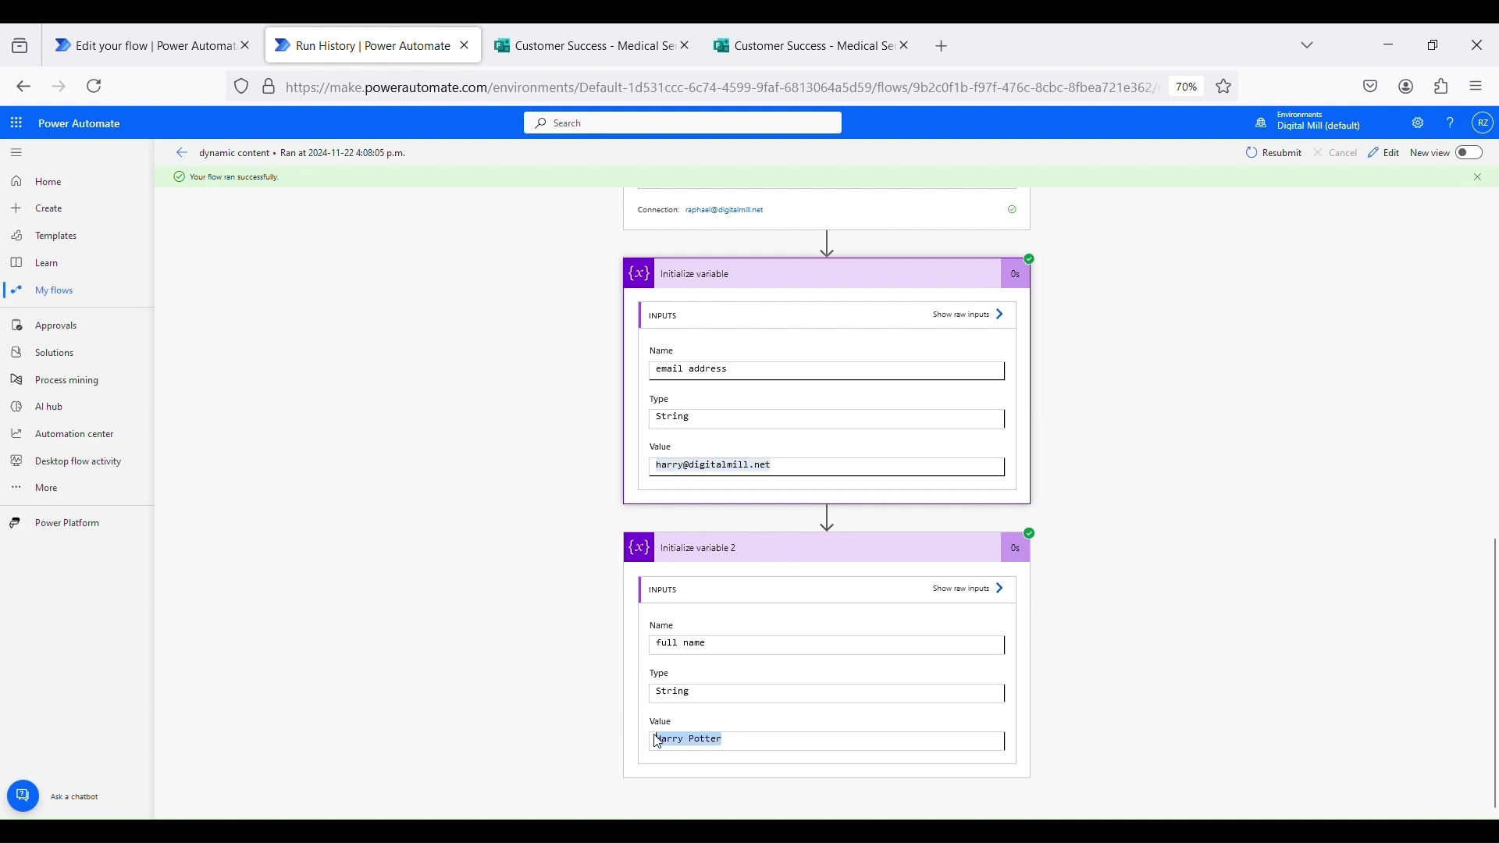